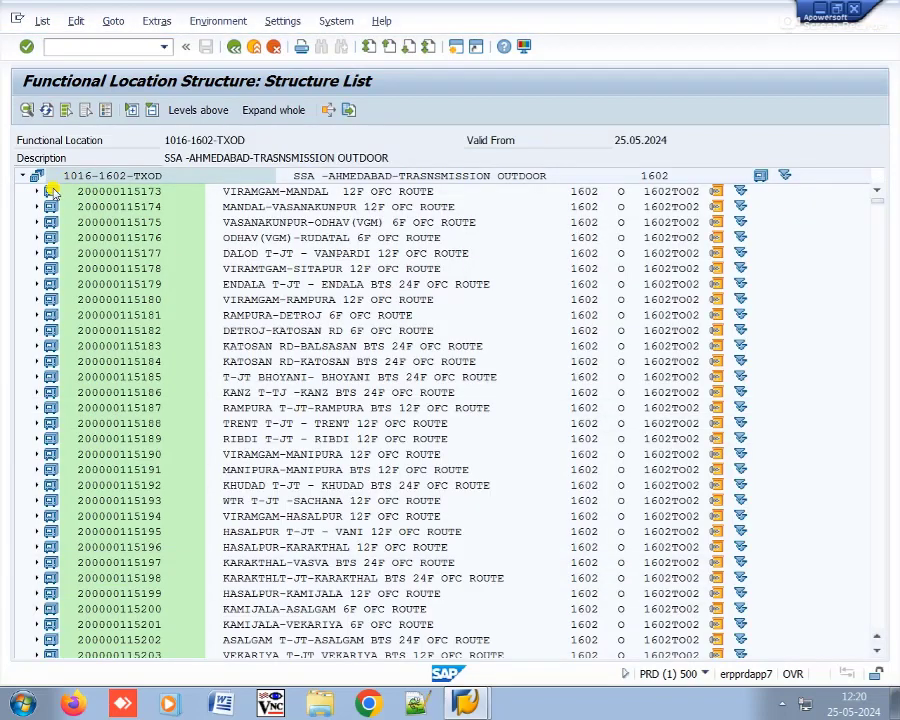
Step: Start a new maintenance notification for the SJC 12F material under the VIRAMGAM-MANDAL 12F OFC ROUTE equipment
click(32, 192)
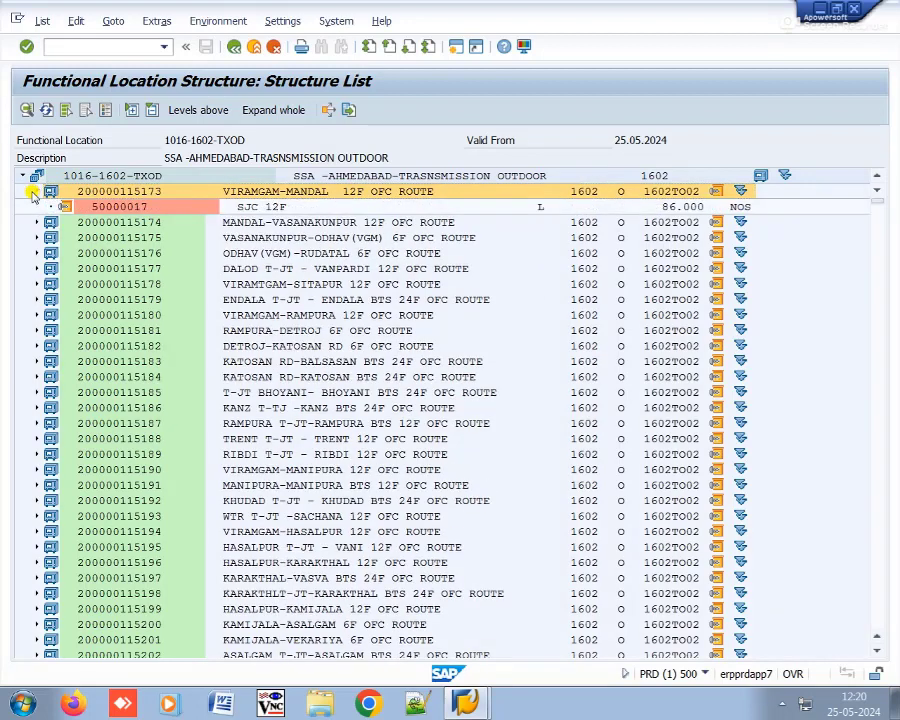
click(62, 207)
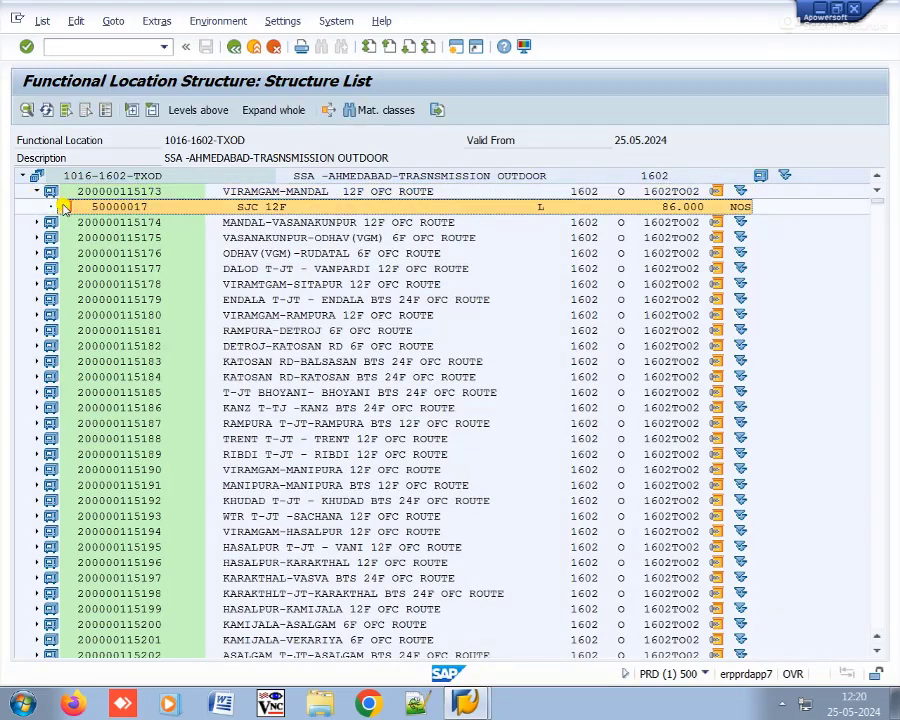
click(113, 21)
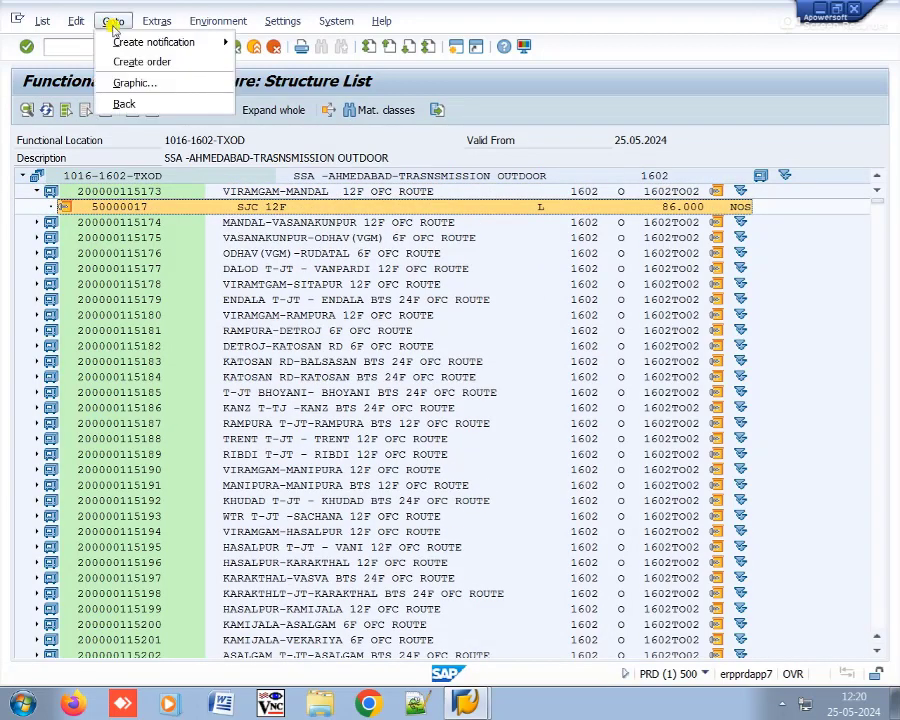
mouse_move(203, 48)
click(236, 42)
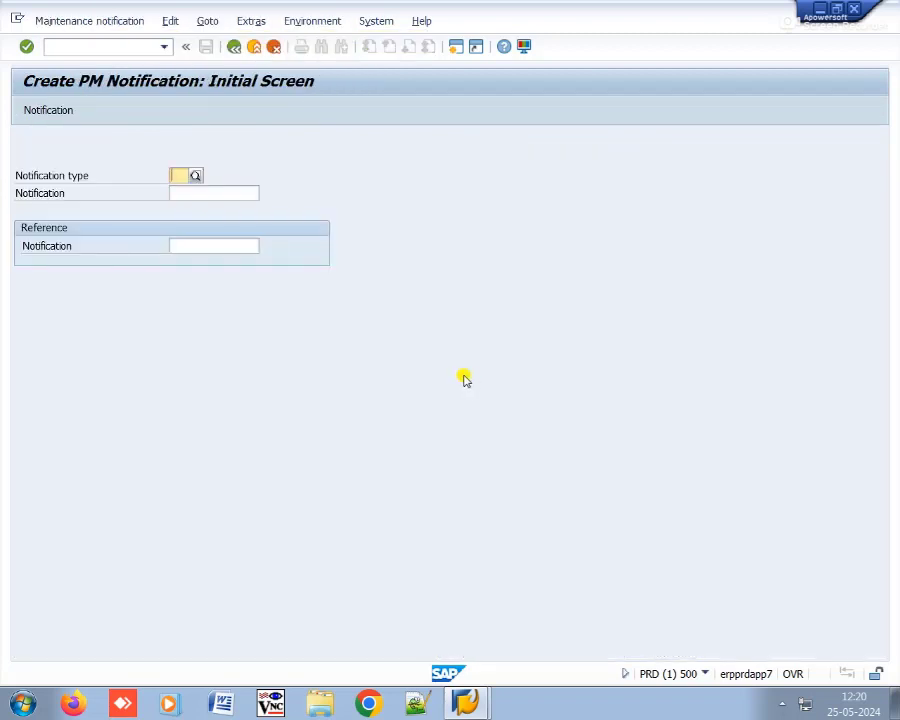
Step: Set the notification type to B2, dismiss the partner proposal without copying one, and accept the object information
key(BackSpace)
click(187, 192)
key(Return)
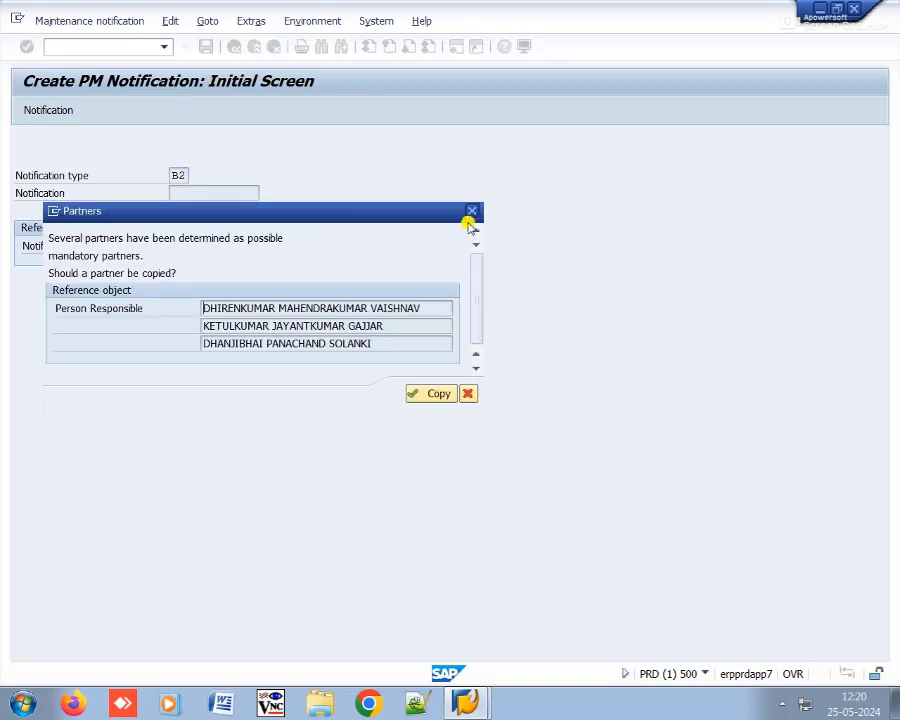
click(472, 215)
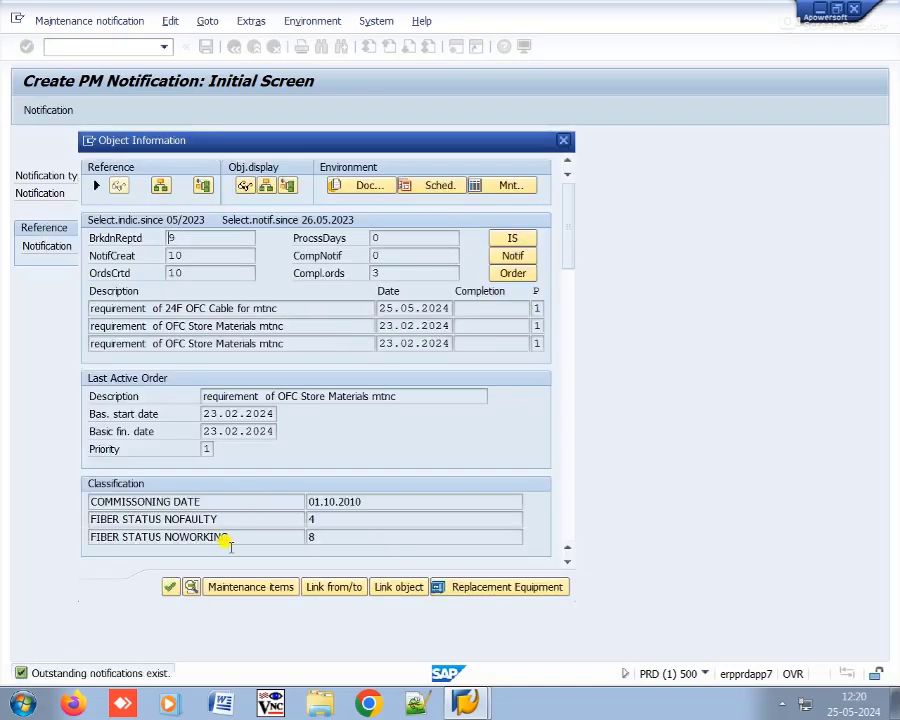
click(170, 588)
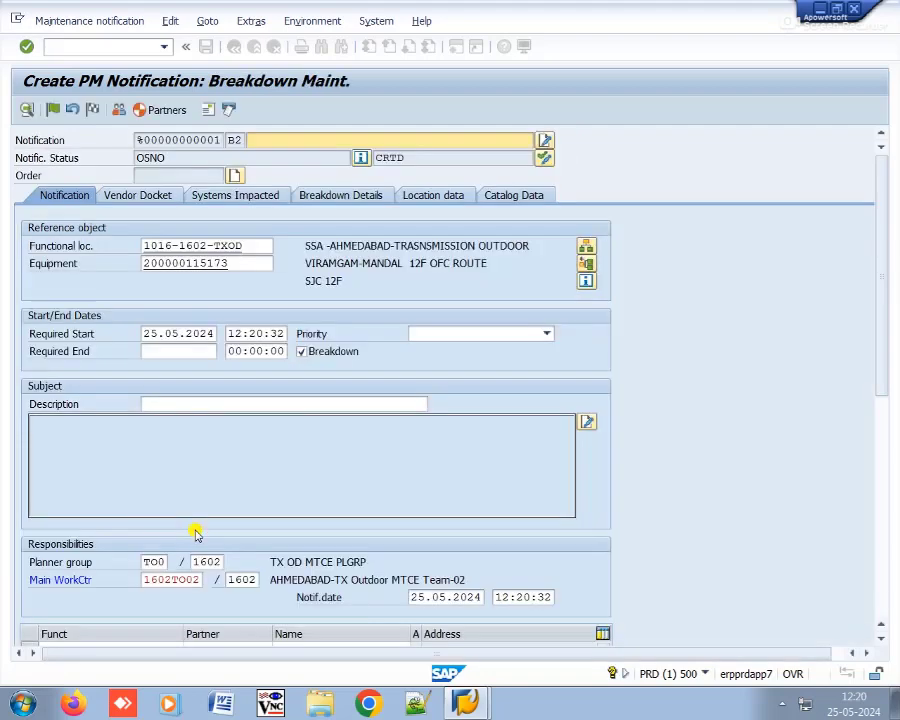
Step: Give the notification the short text "requirement of 24F OFC Cable for mtnc" and Minor priority, accepting new dates for that priority
click(278, 141)
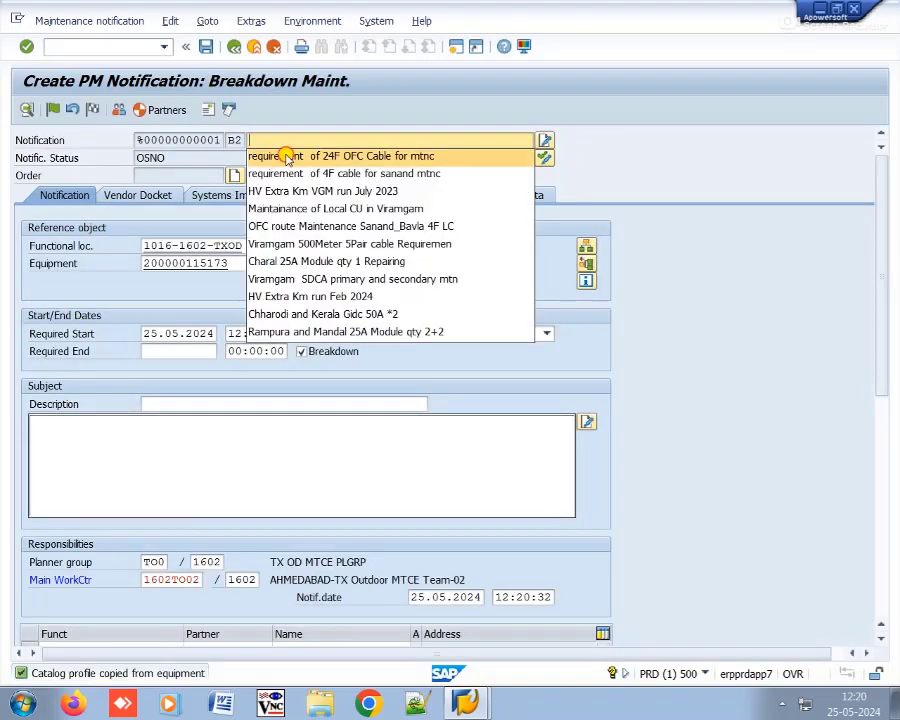
click(278, 152)
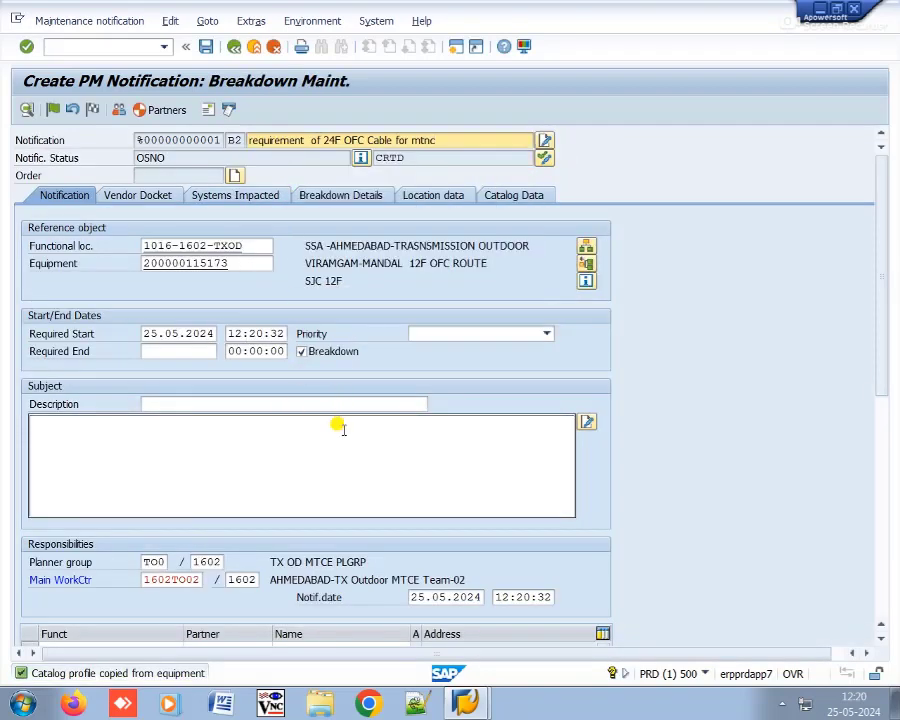
click(544, 333)
click(460, 382)
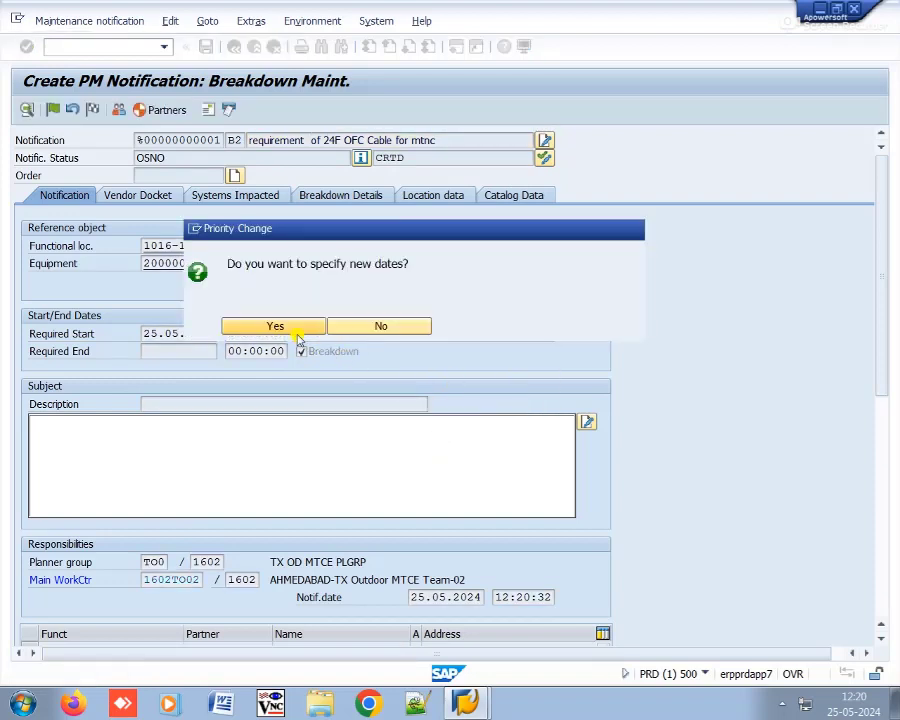
click(292, 327)
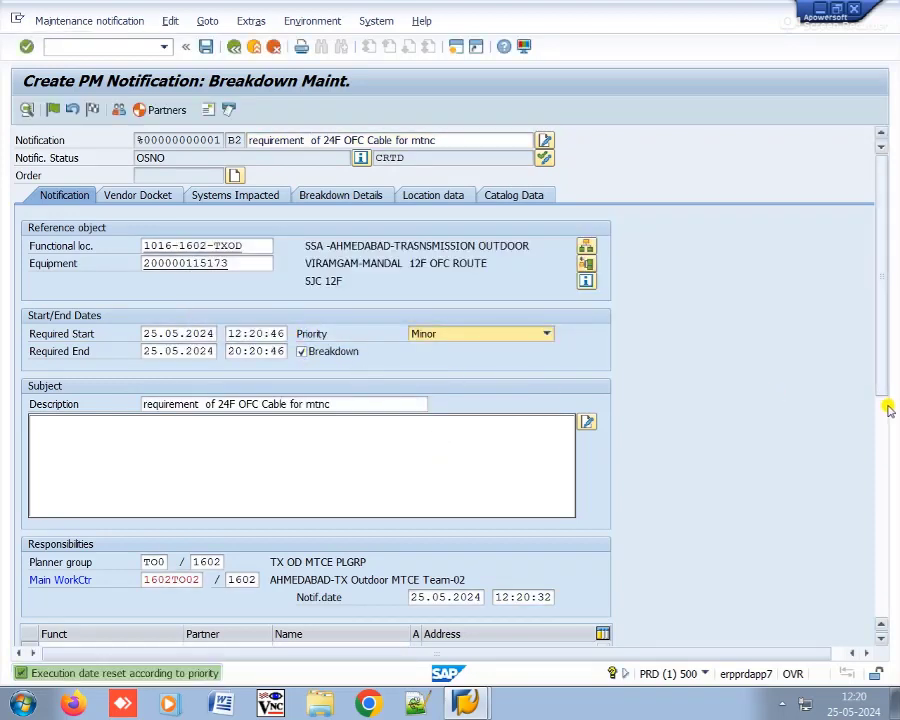
Step: Add an Initiator row to the notification's partner table with the initiator's partner number
scroll(886, 410, down, 3)
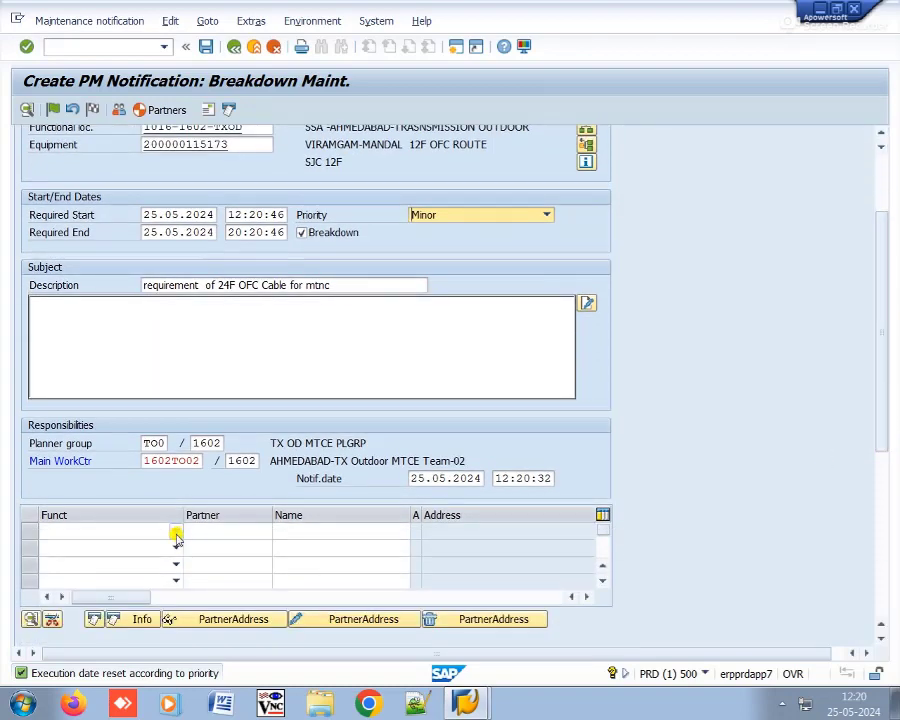
click(176, 535)
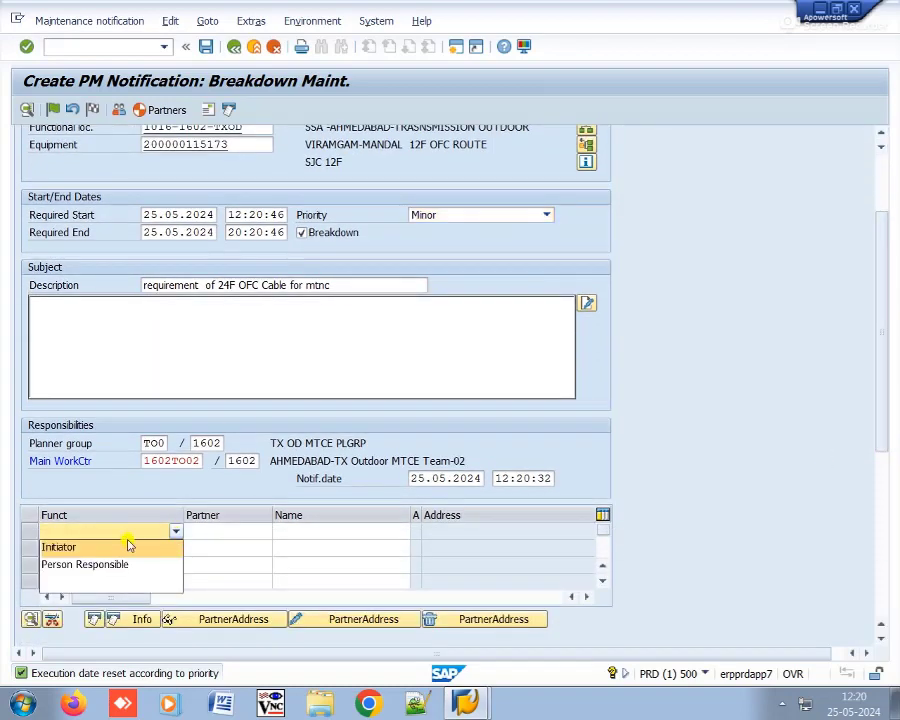
click(220, 532)
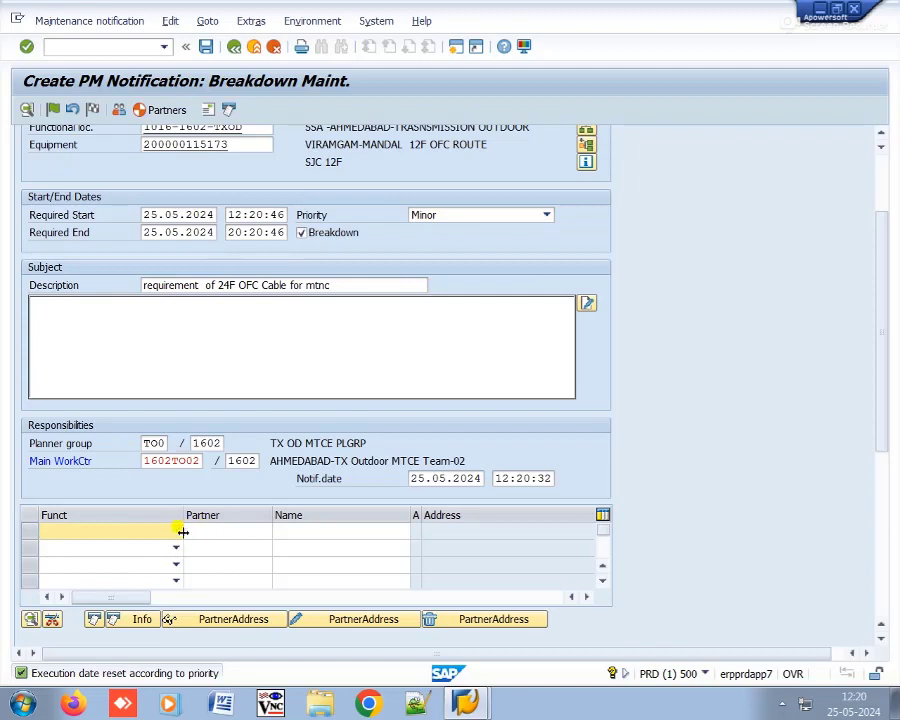
click(166, 536)
click(116, 549)
click(237, 530)
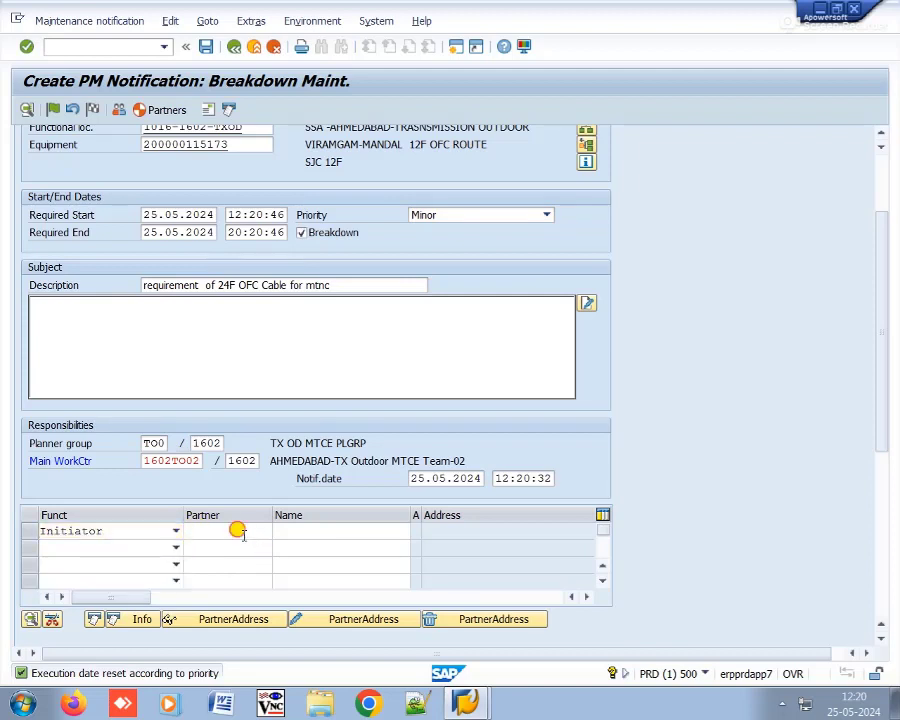
text(0)
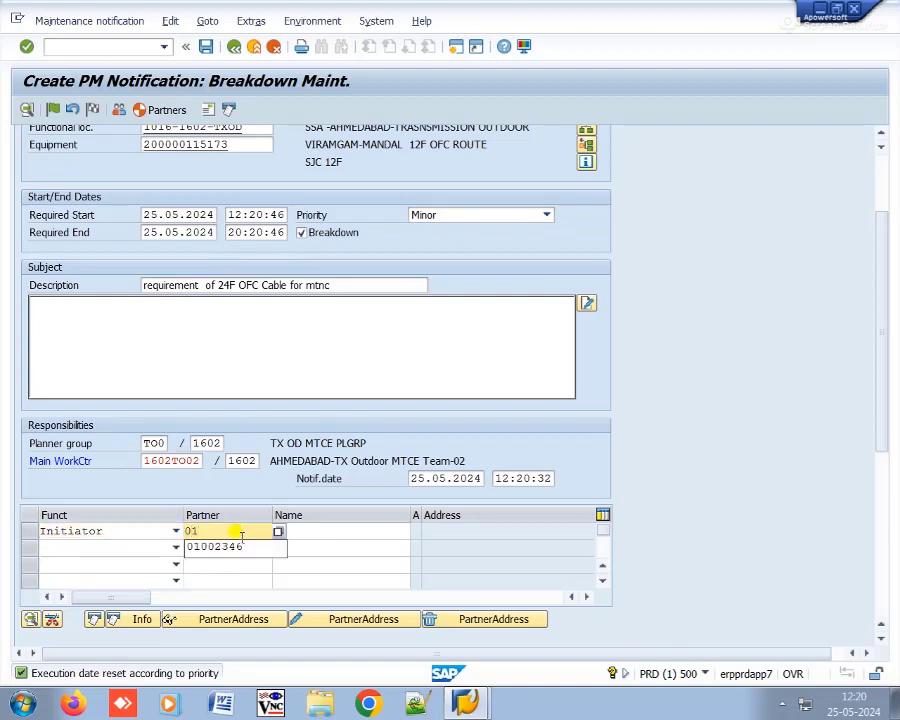
text(1)
click(233, 545)
key(Return)
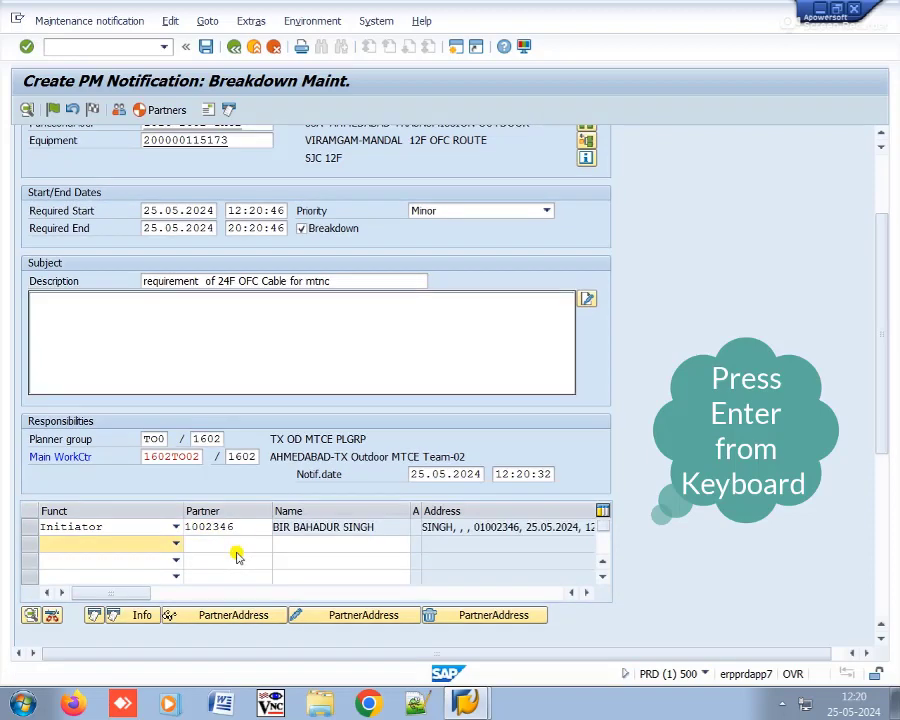
Step: Enter the subject long text "Sir, Requrement of OFC cable and Joint closure for MTNC work in Viramgam SDCA"
drag(880, 430, 880, 352)
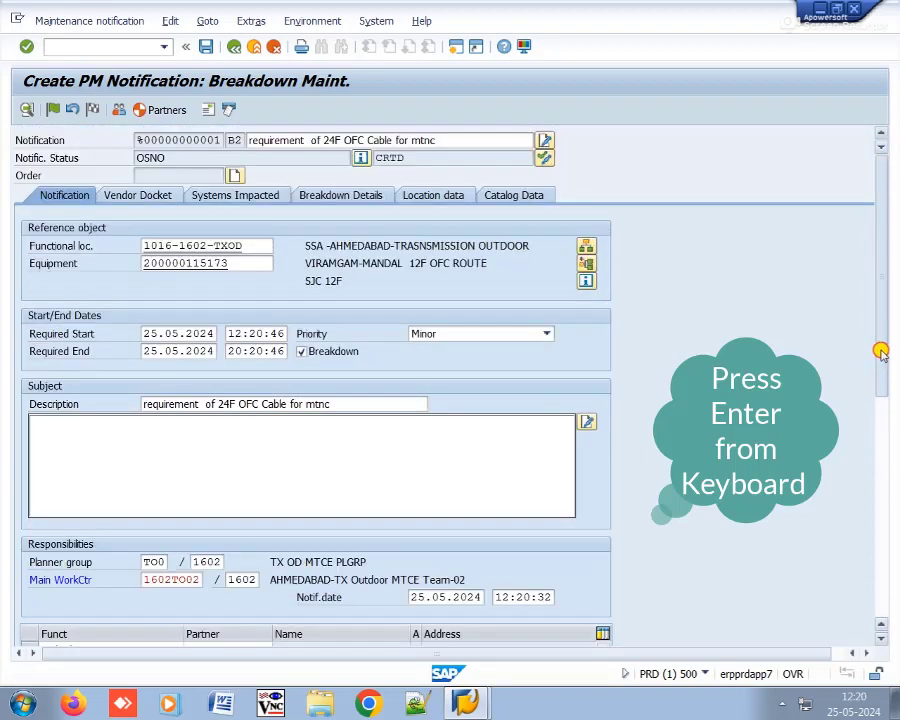
click(216, 434)
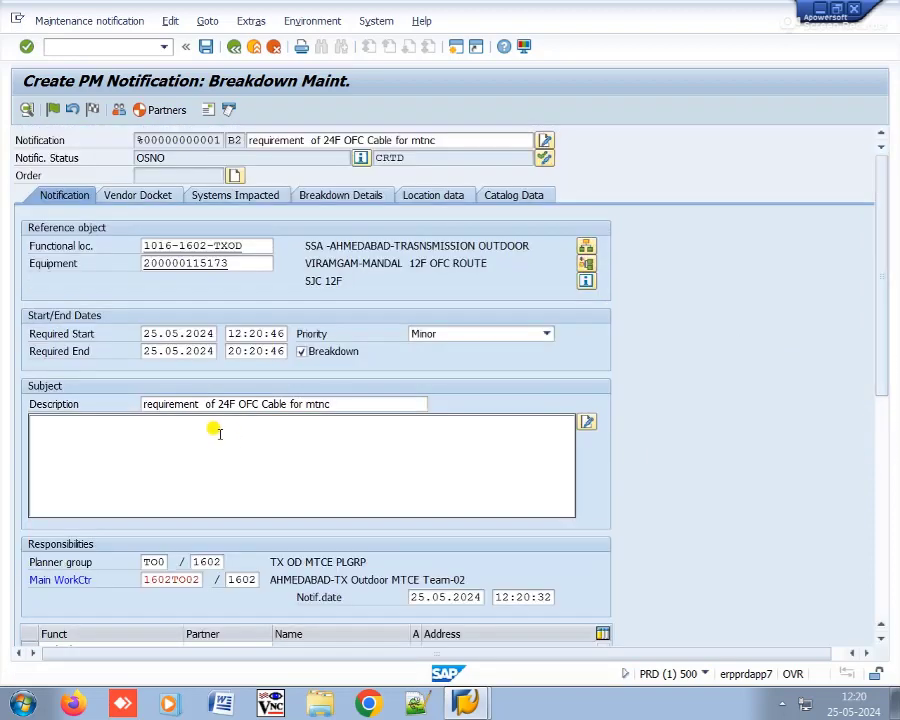
text(Sir, Requrement of )
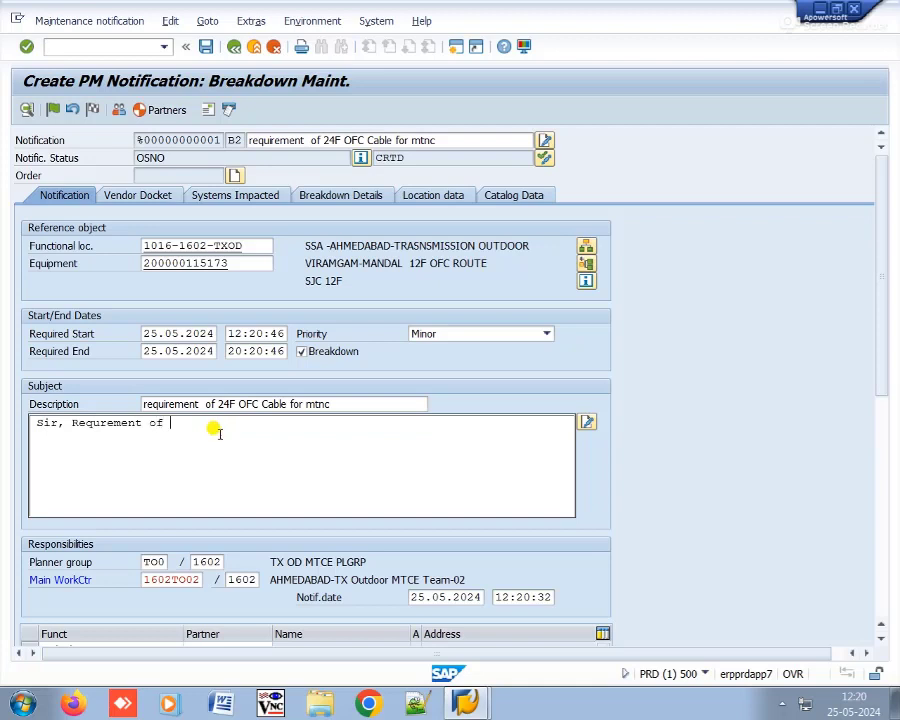
text(OFC cable and Joi)
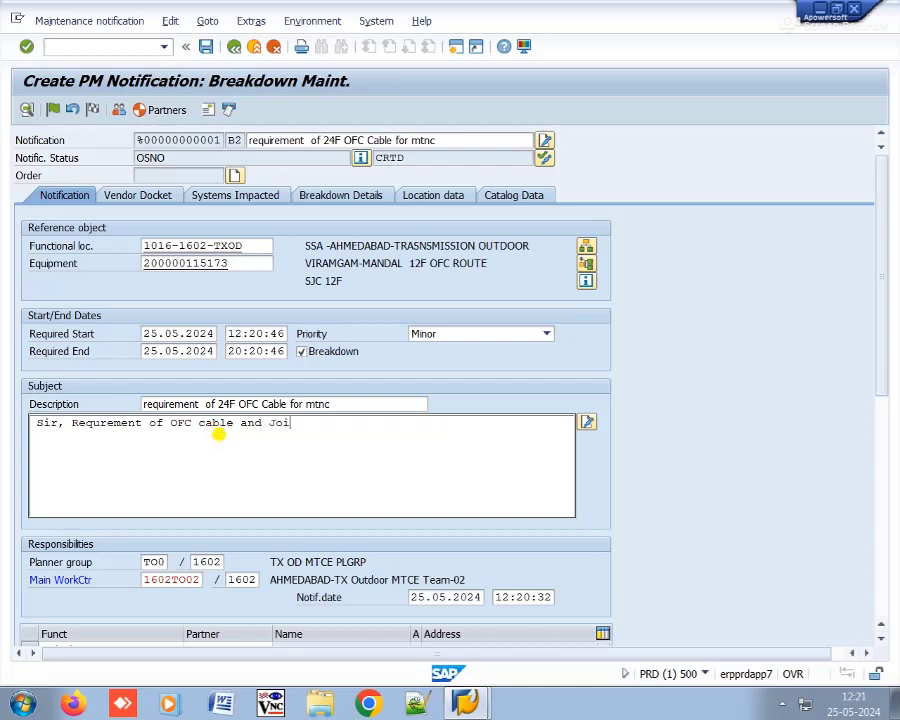
text(nt closure for MTNC w)
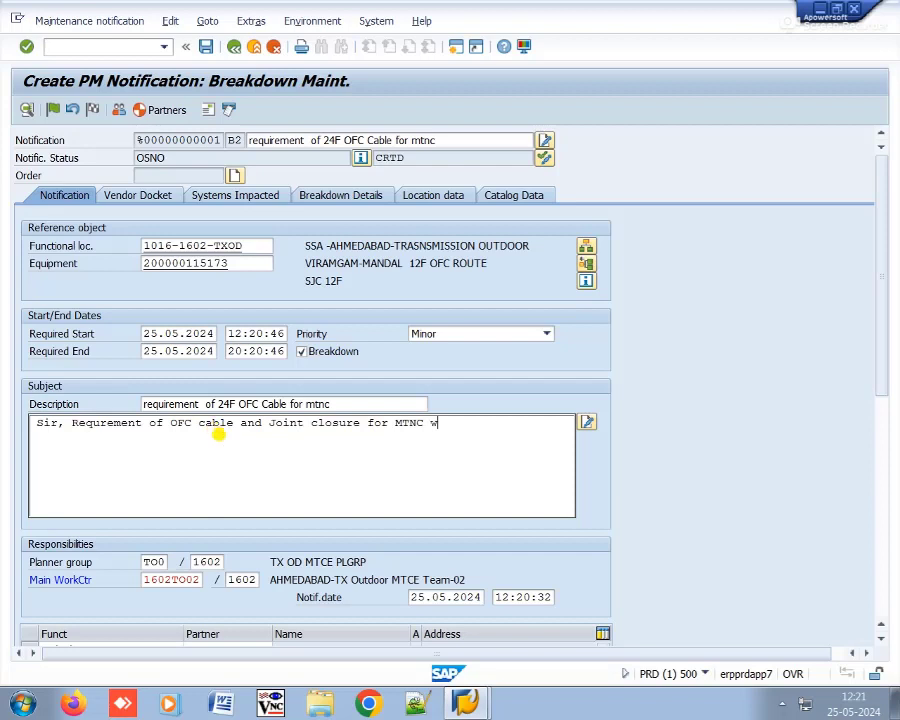
text(ork in Viramgam)
key(Return)
text(SDCA)
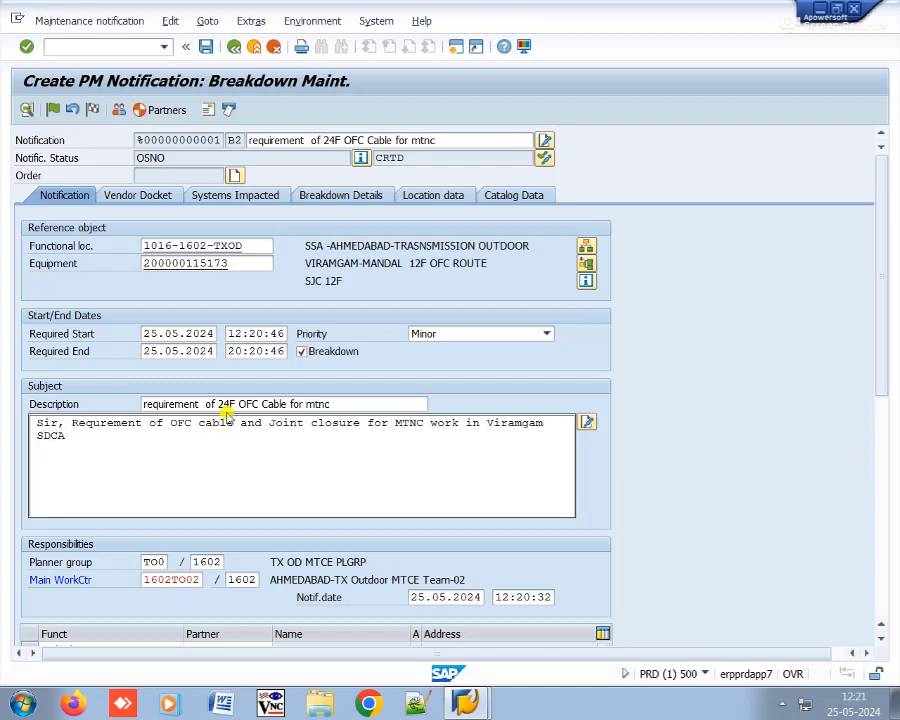
Step: Review the notification's vendor docket, impacted systems, breakdown details, location and catalog data, and return to its main details
click(147, 197)
click(255, 197)
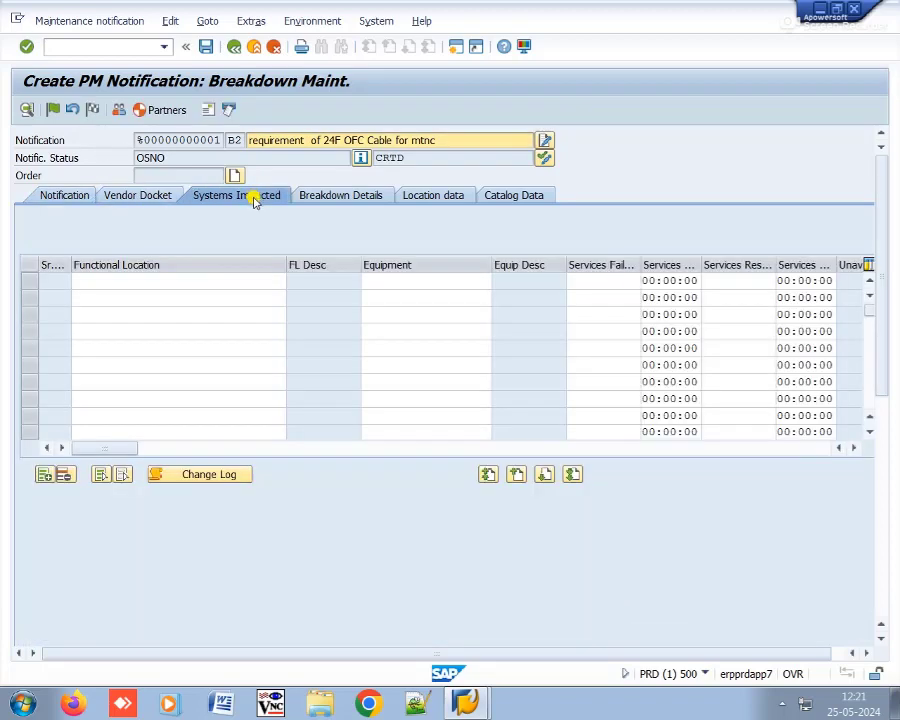
click(360, 197)
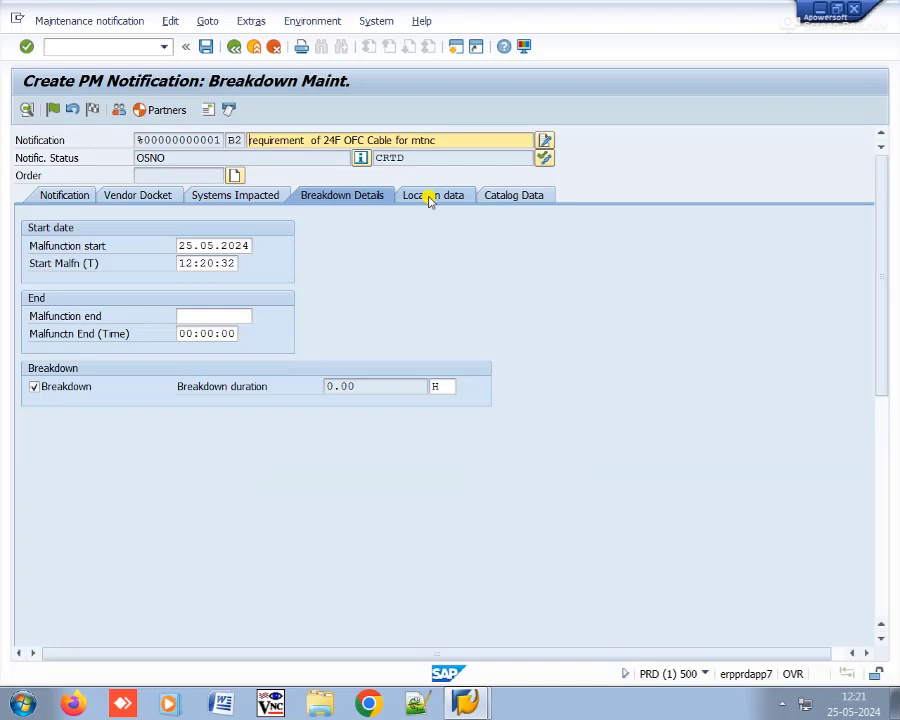
click(428, 198)
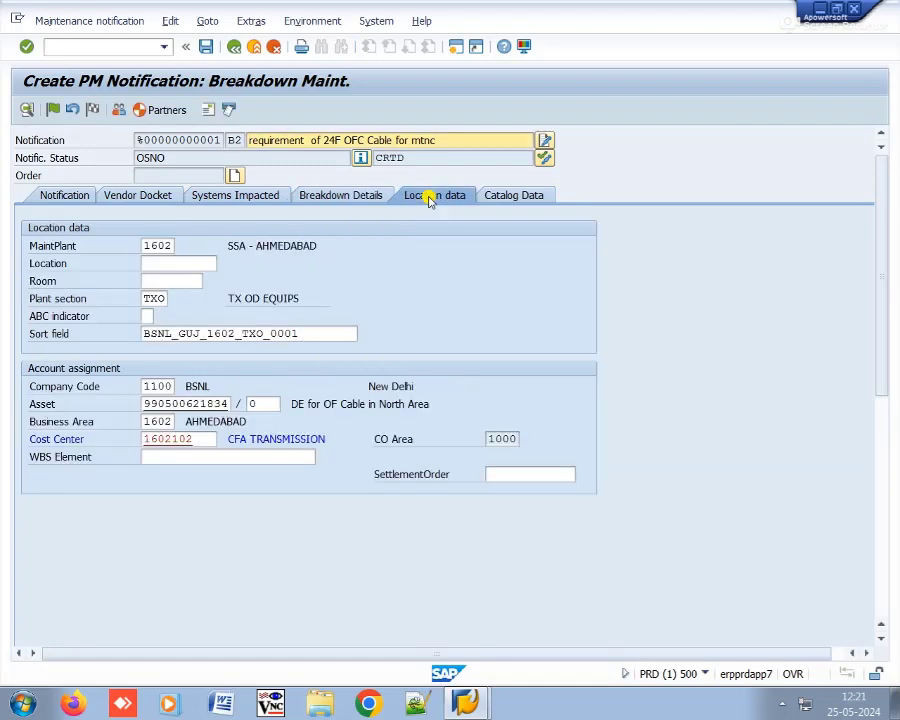
click(508, 200)
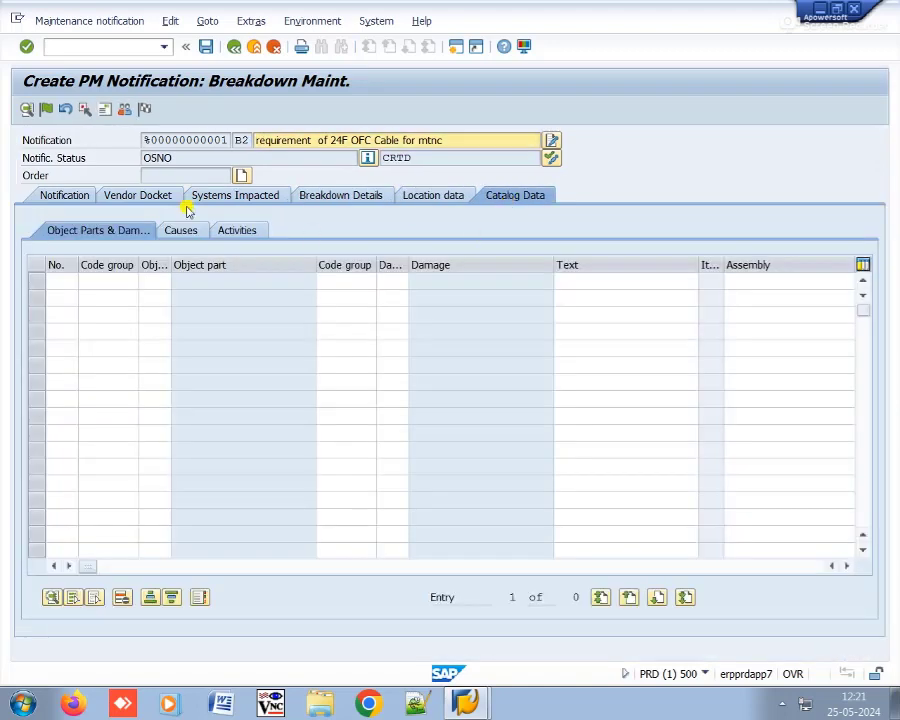
click(62, 195)
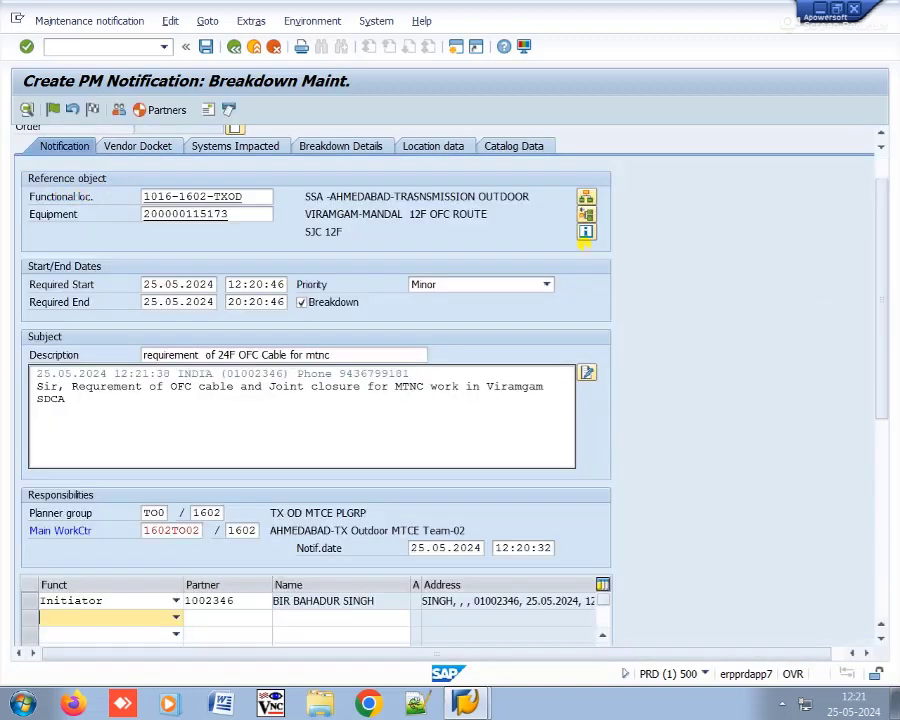
scroll(875, 299, up, 1)
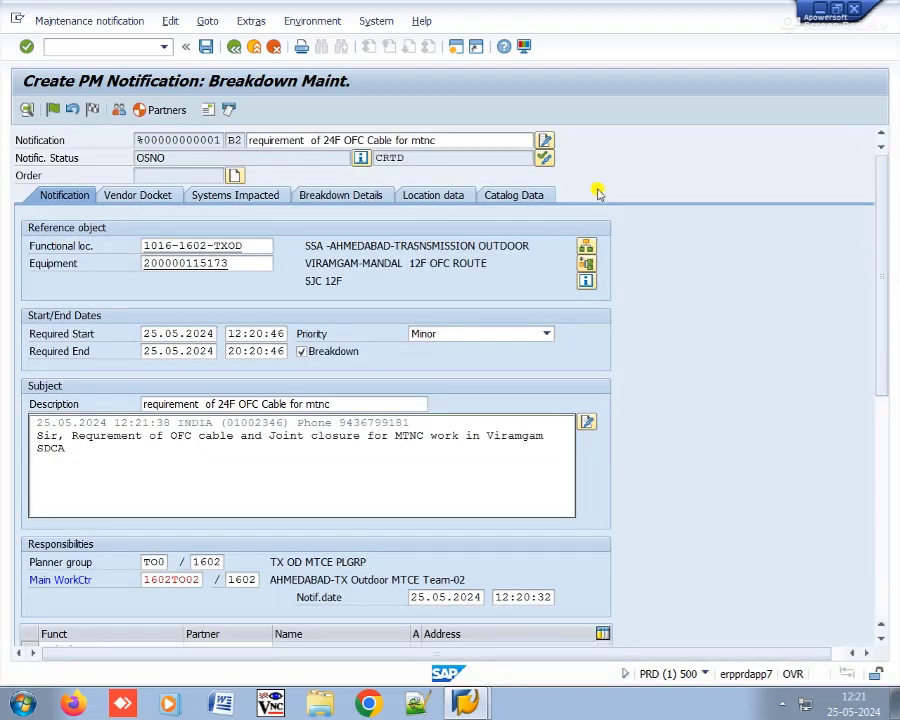
Step: Set the notification's user status to 02 ASGD Assigned
click(544, 157)
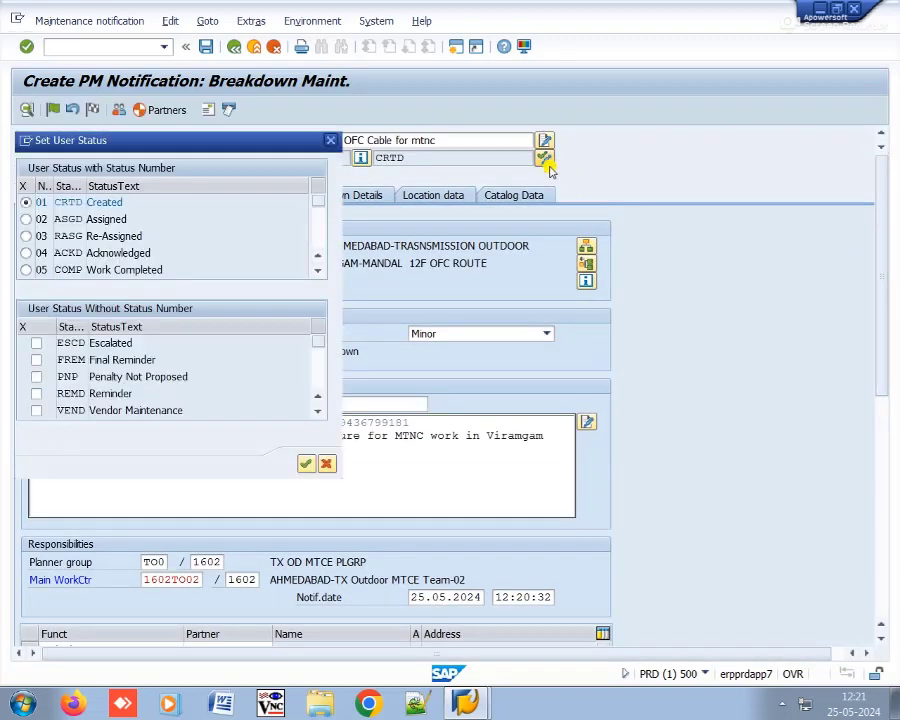
click(26, 219)
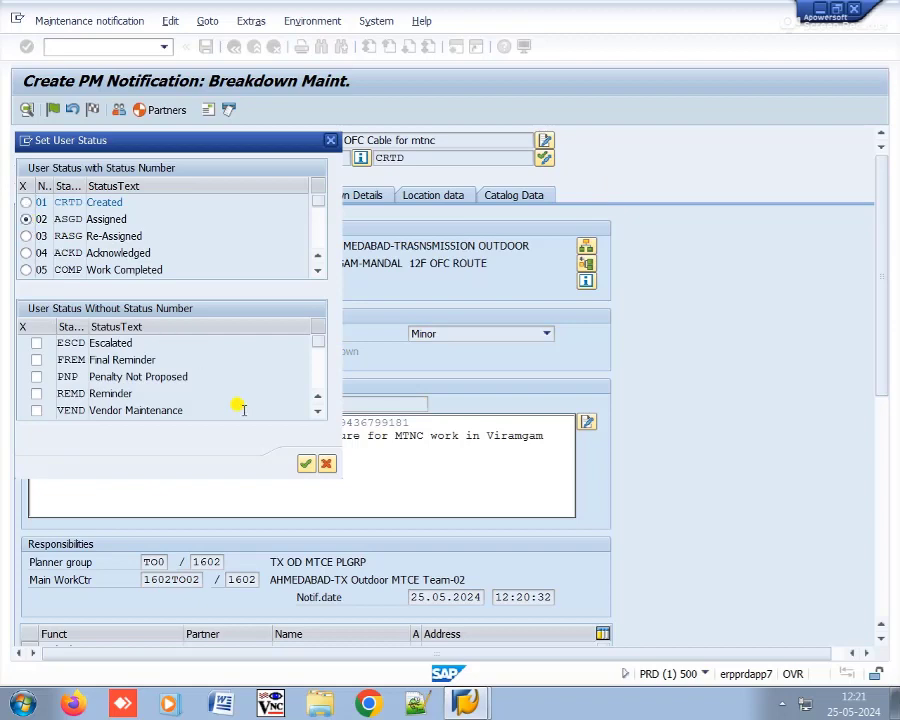
click(305, 463)
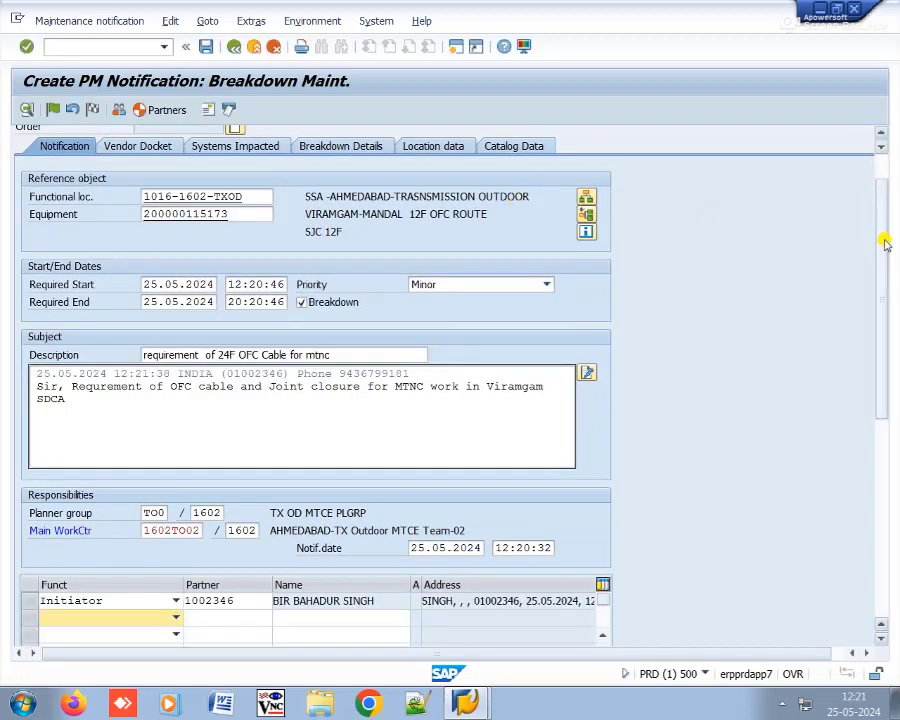
Step: Set the notification's user status to 04 ACKD Acknowledged
drag(884, 243, 883, 185)
click(544, 157)
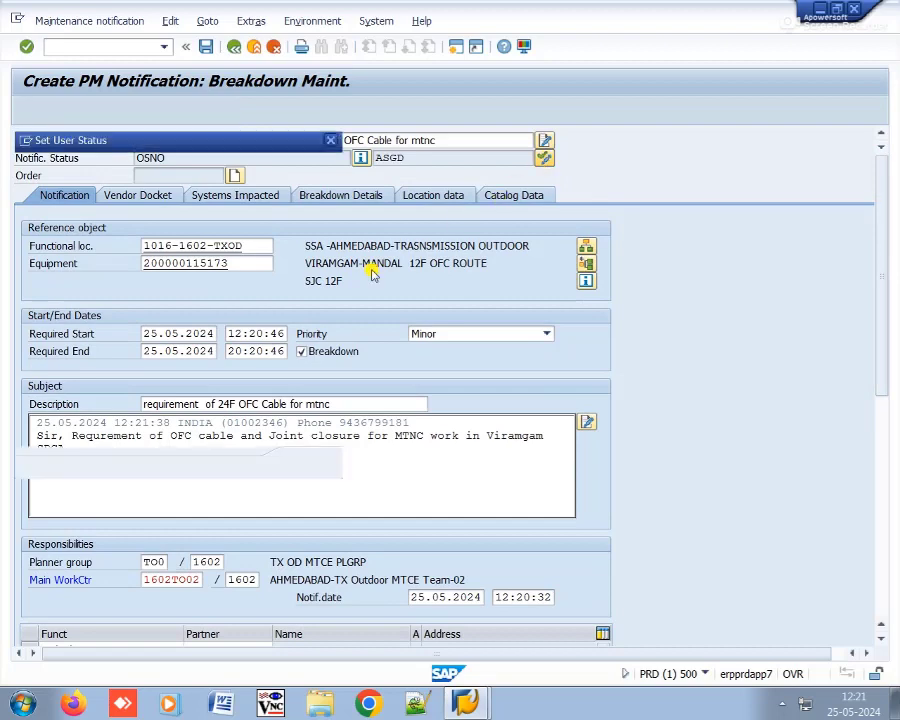
click(26, 254)
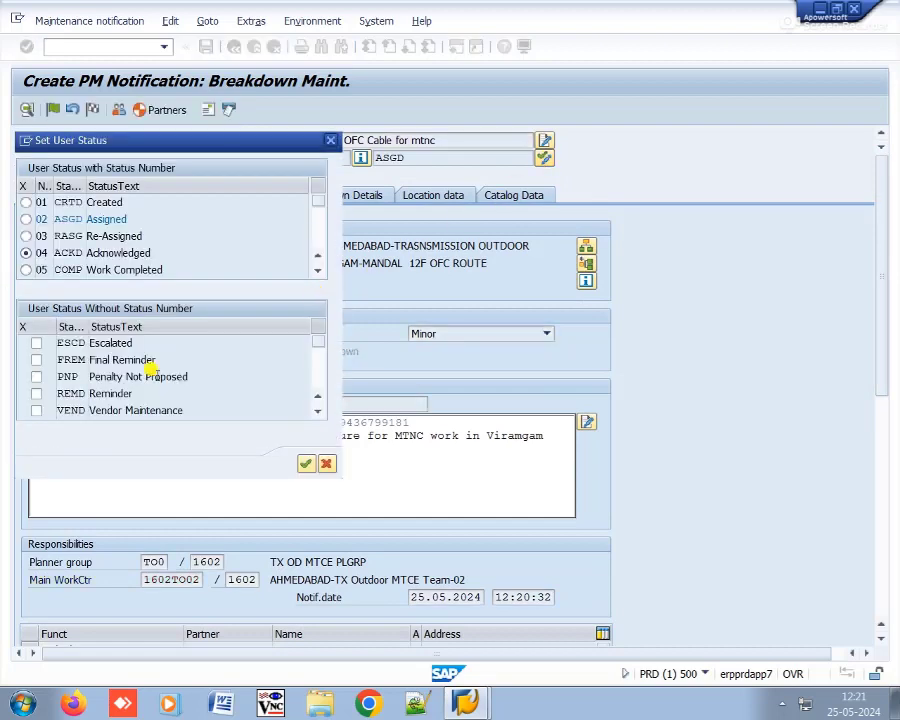
click(305, 463)
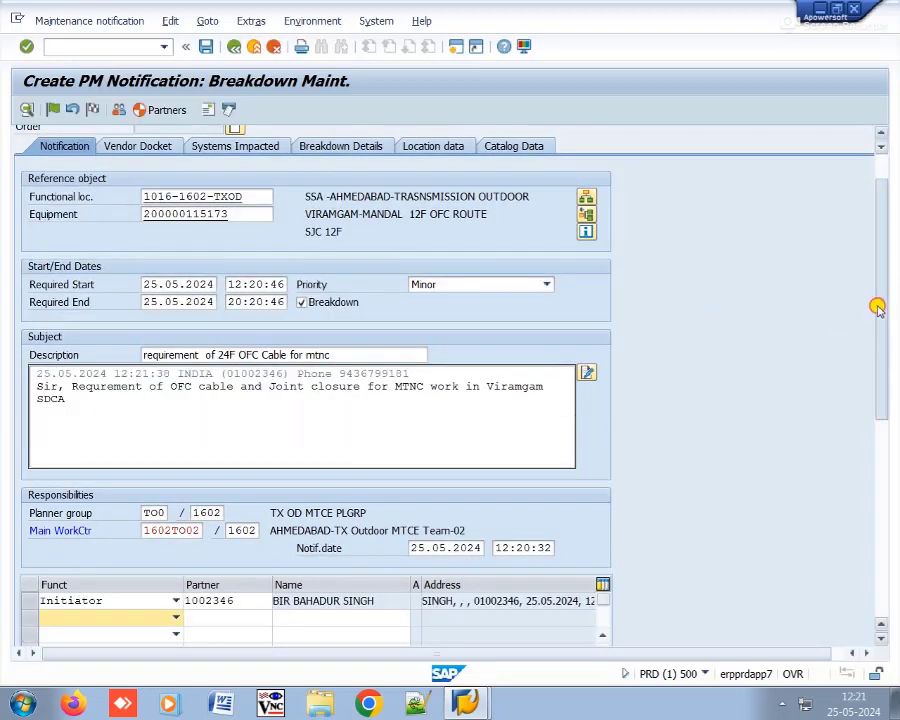
Step: Create a BM02 order from the notification for main work center 1602TO02 in plant 1602
drag(876, 303, 880, 235)
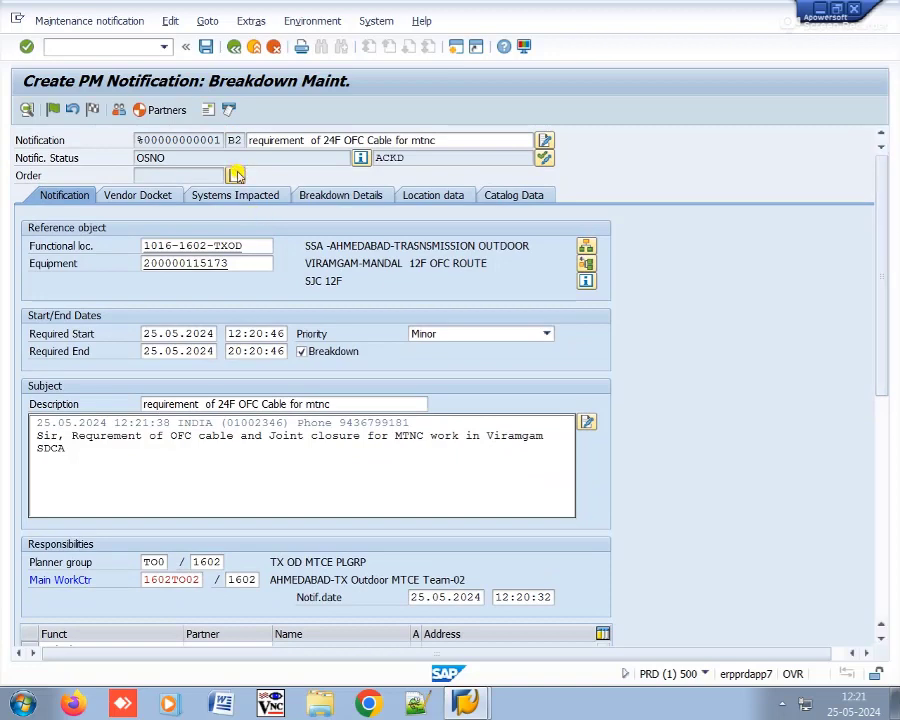
click(236, 175)
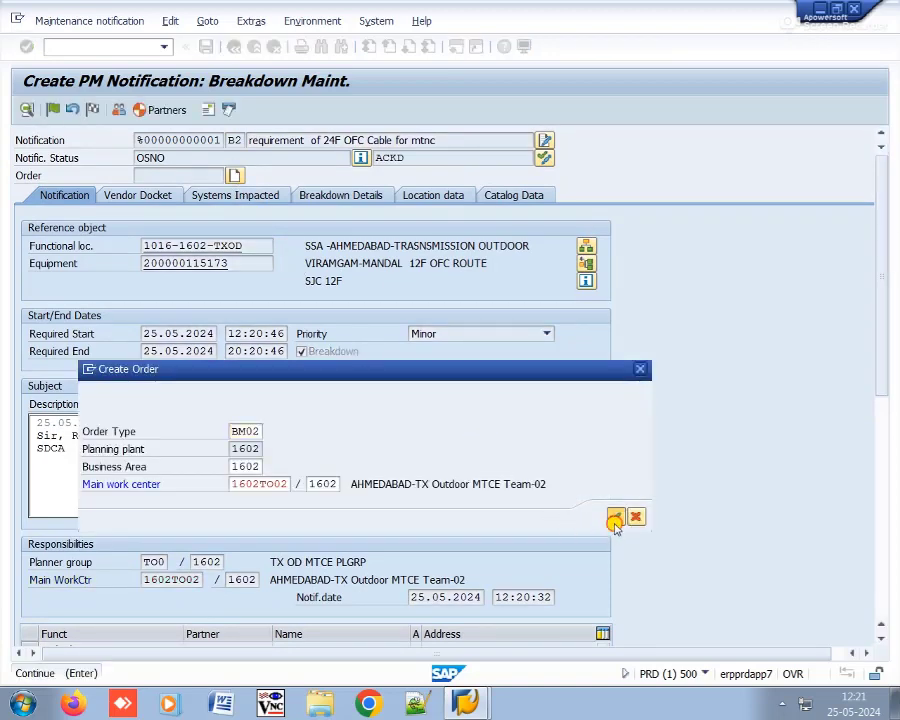
click(614, 518)
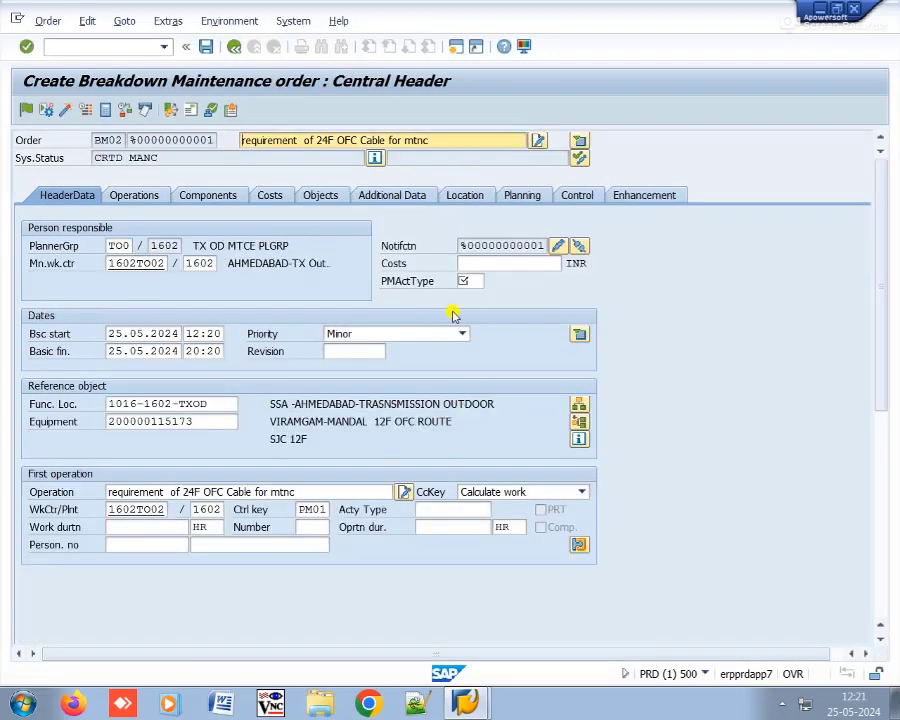
Step: Set the order's maintenance activity type to B02 and save the order as released
click(466, 281)
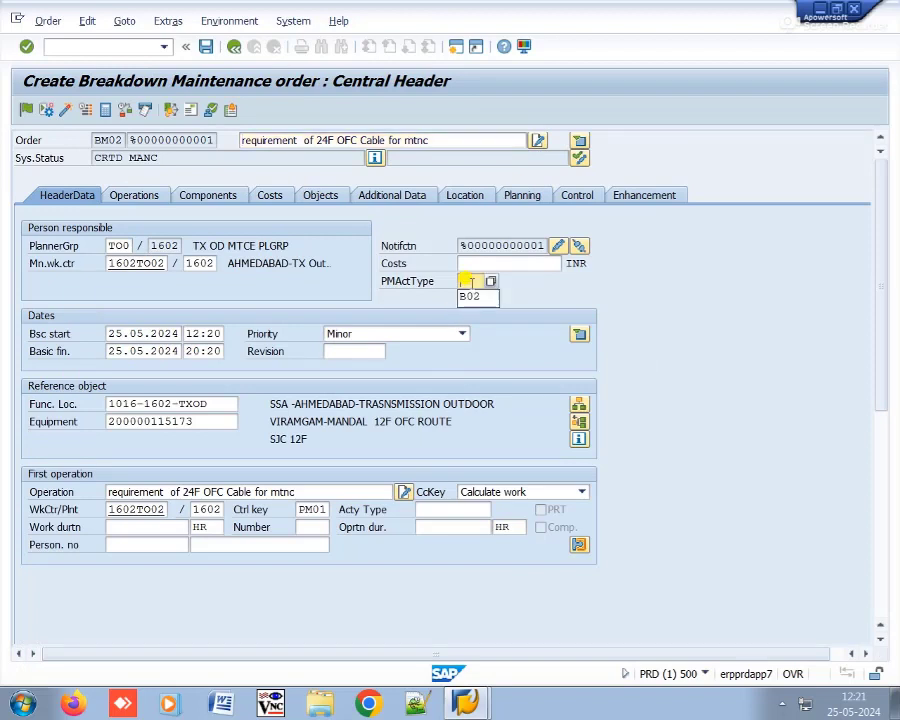
click(474, 297)
key(Return)
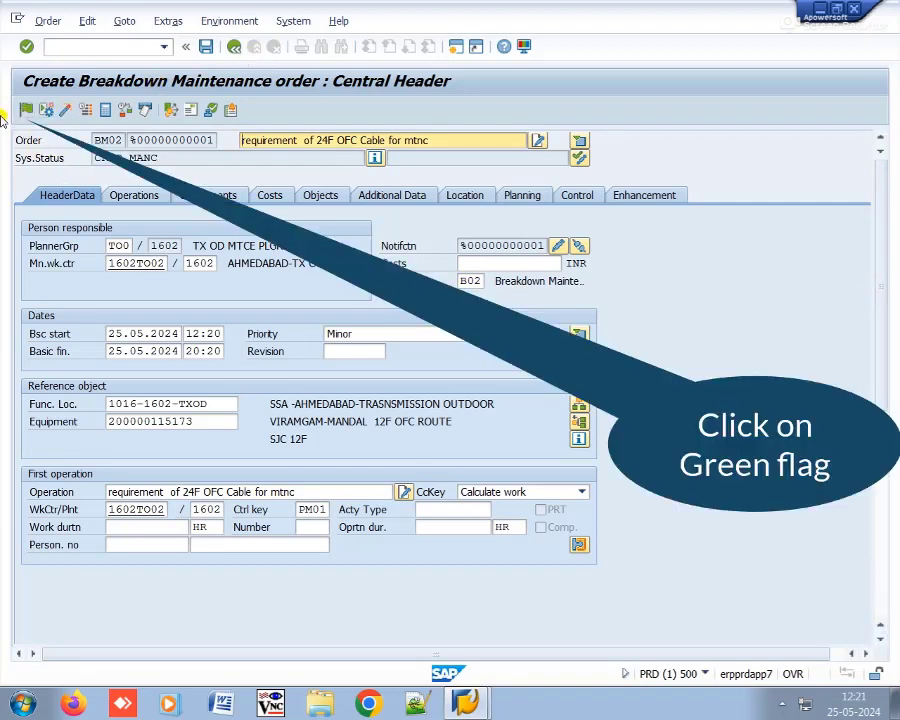
click(25, 110)
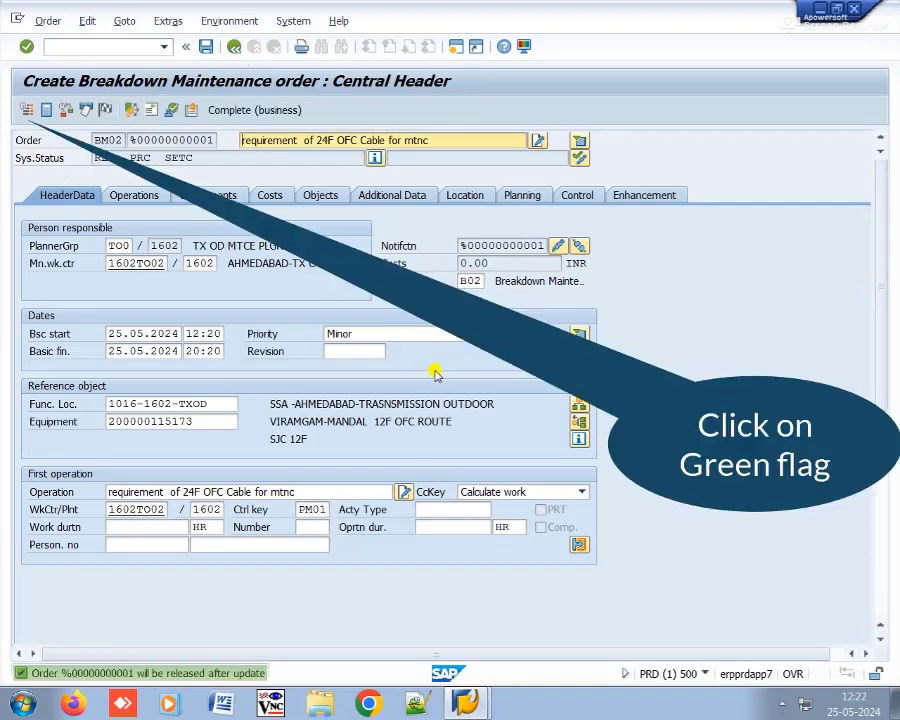
click(205, 46)
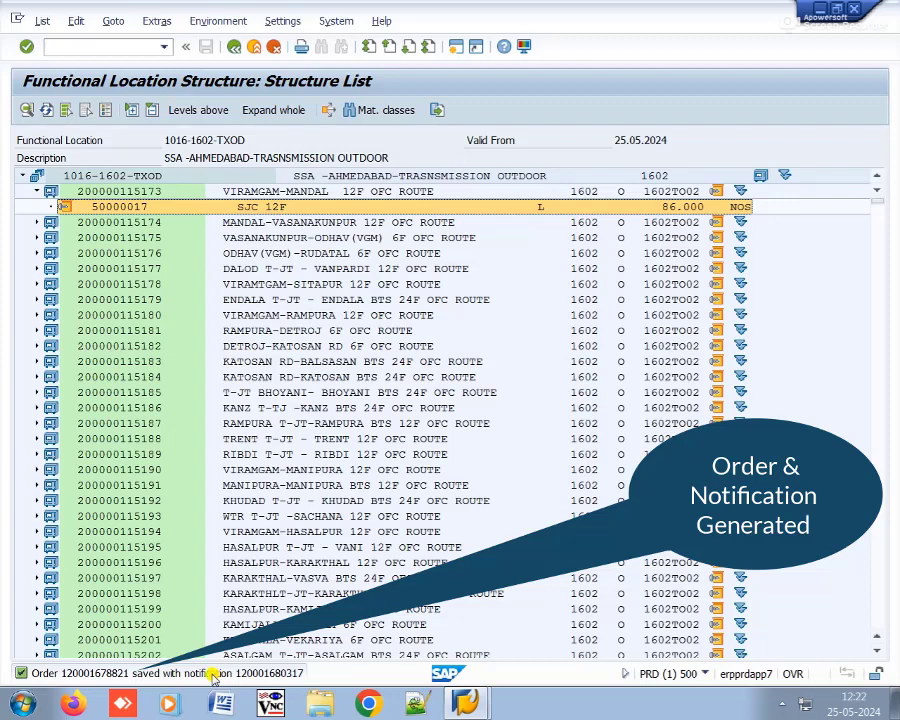
Step: Leave the functional location structure list and open the saved order for changing with transaction iw32
click(236, 47)
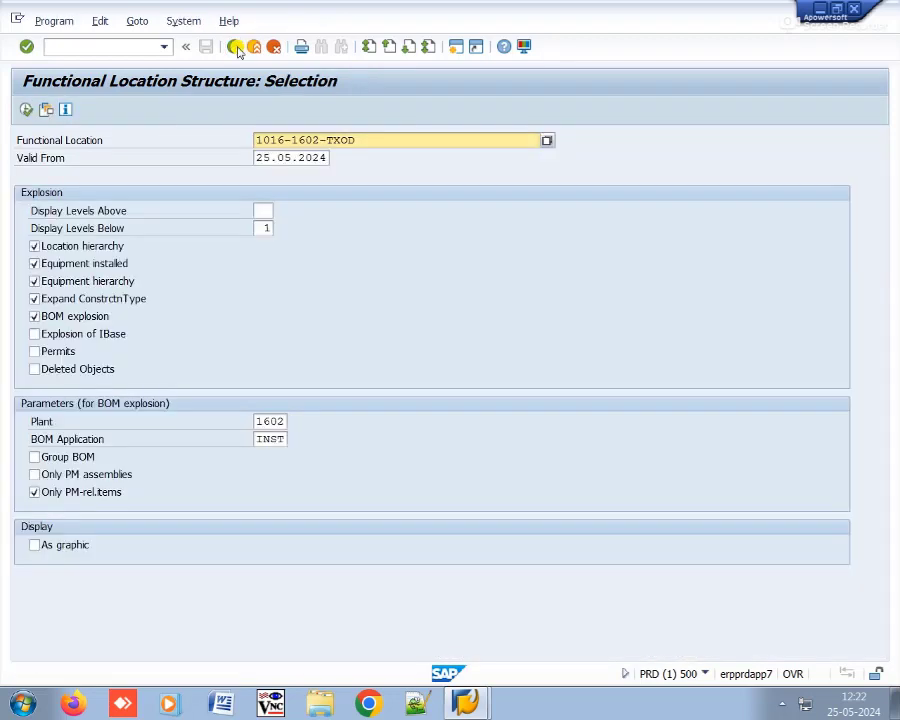
click(236, 47)
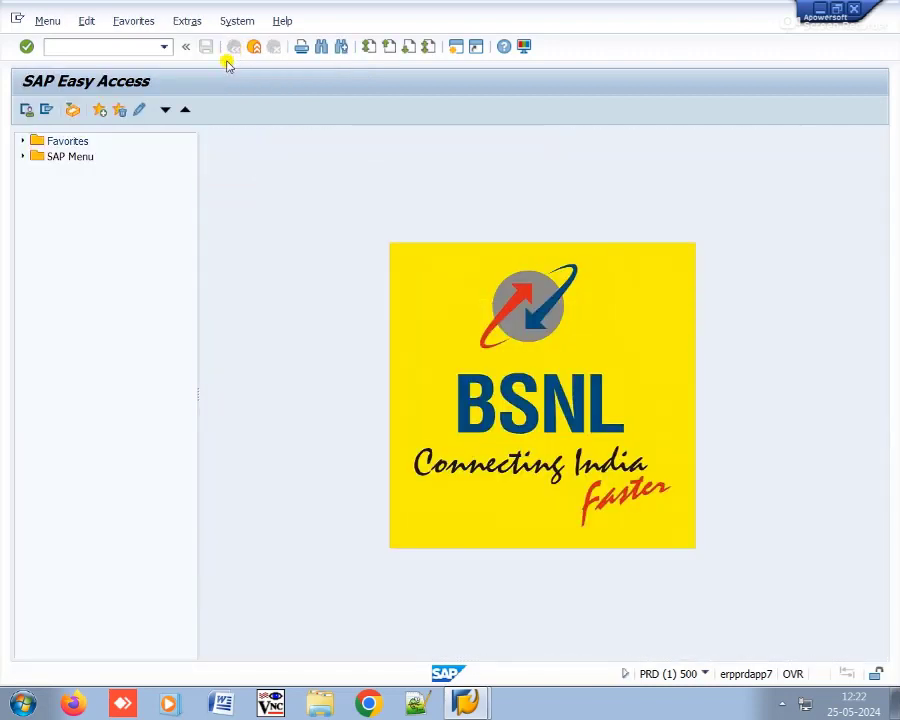
click(164, 47)
click(122, 79)
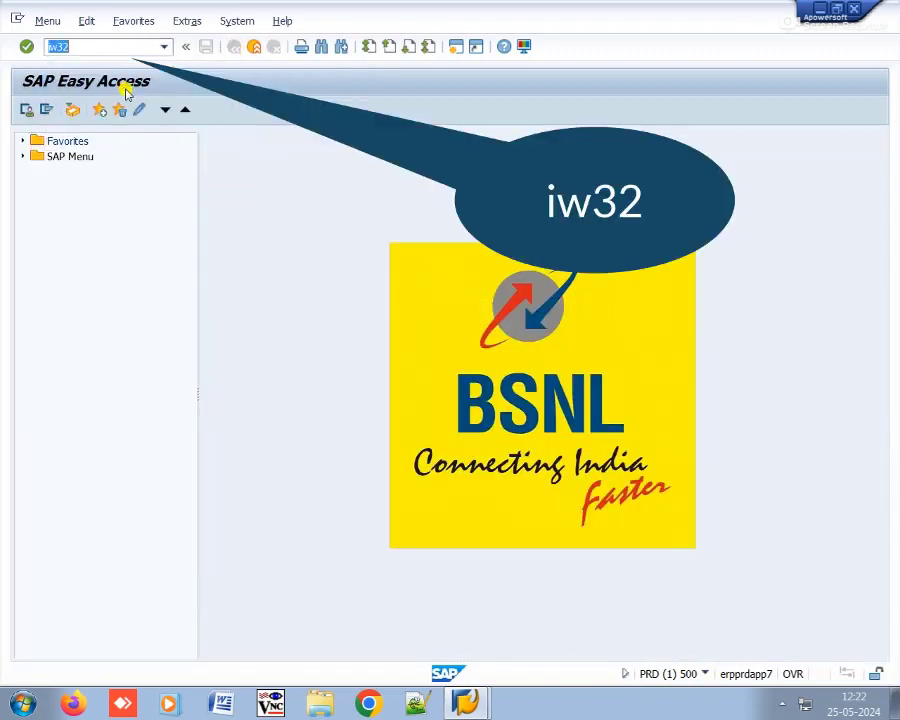
key(Return)
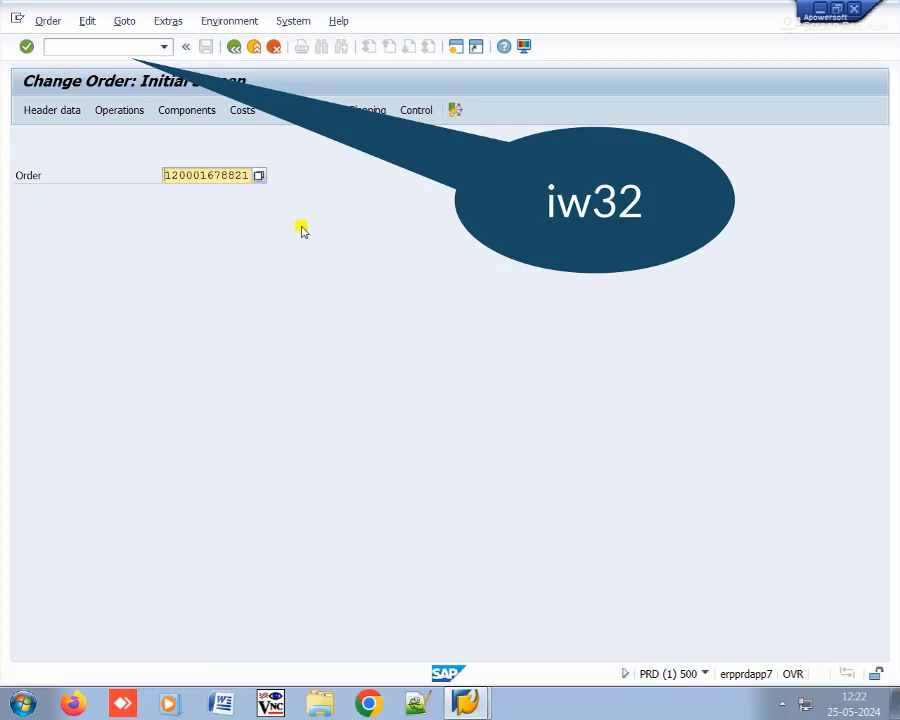
key(Return)
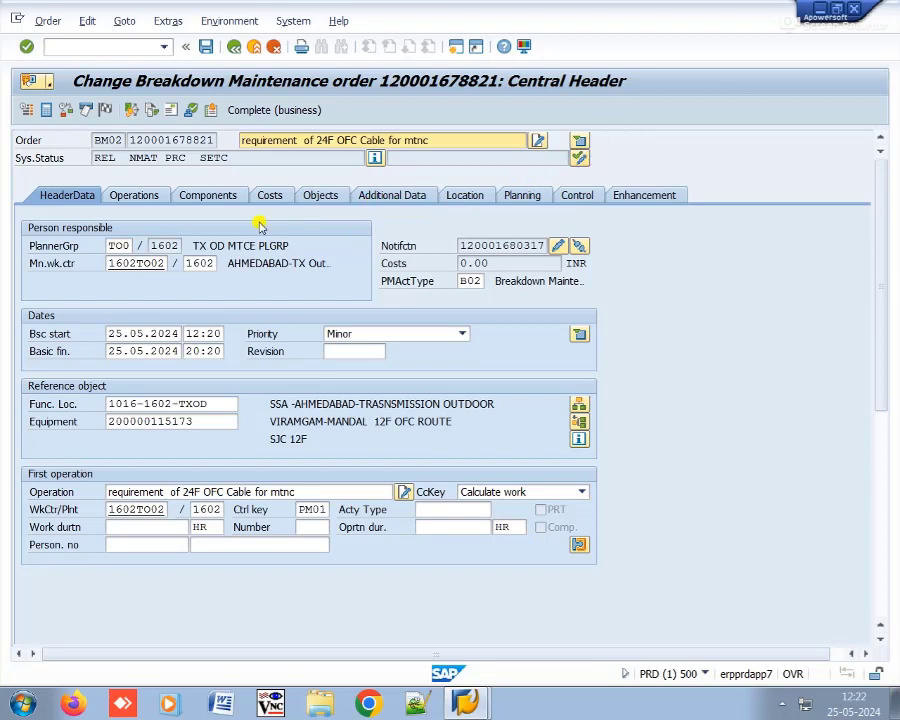
click(136, 197)
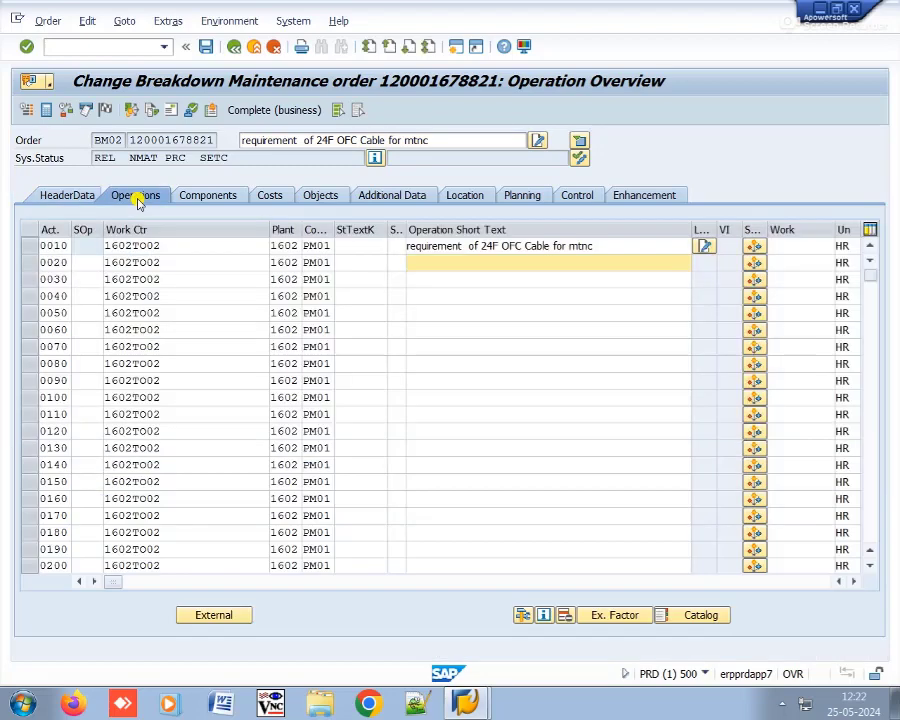
click(205, 196)
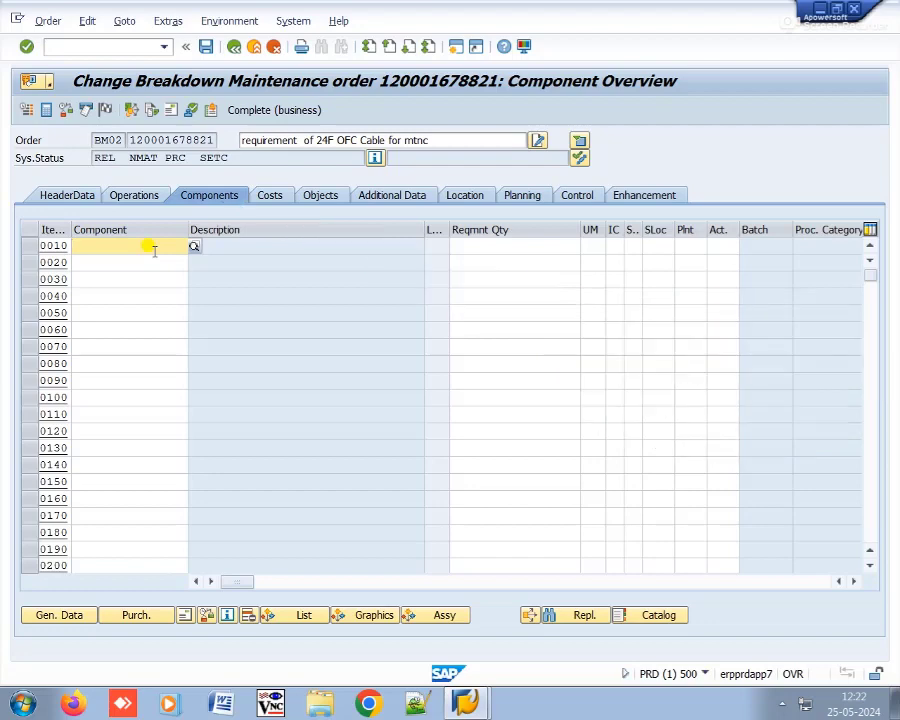
text(11)
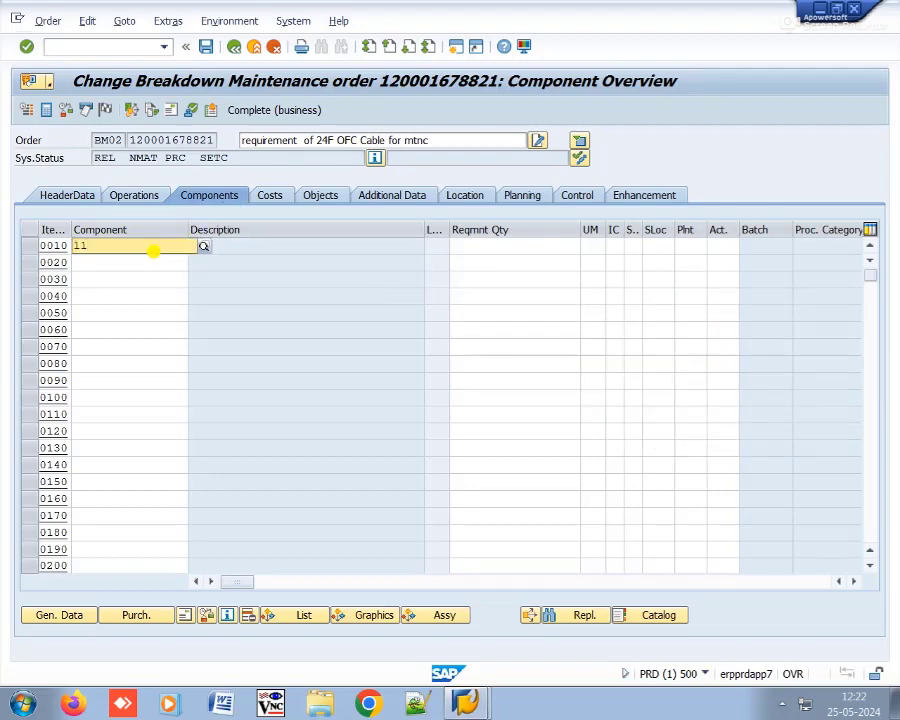
text(20)
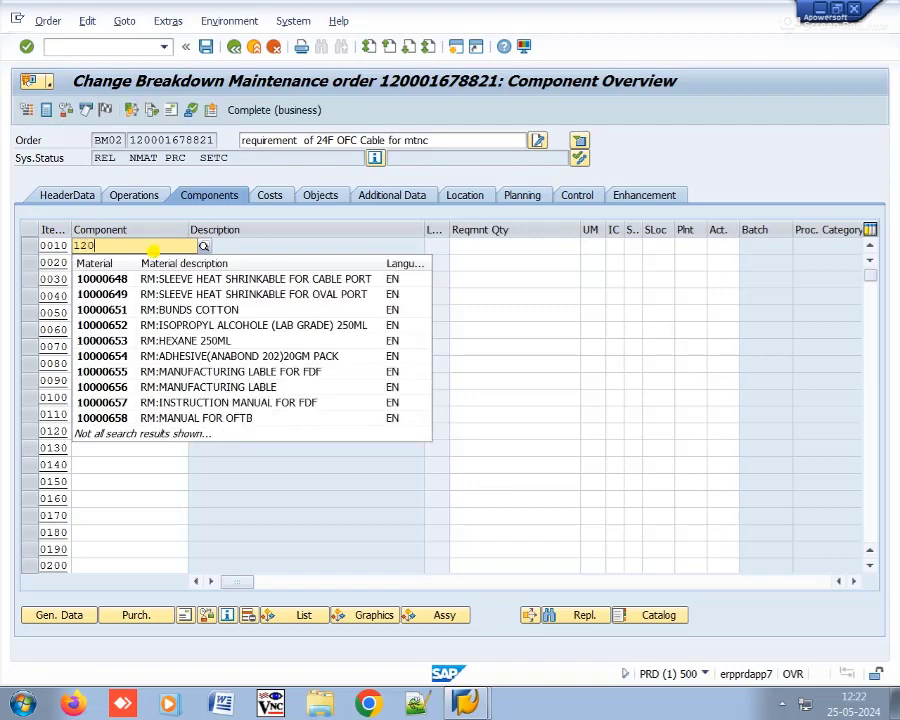
text(14700)
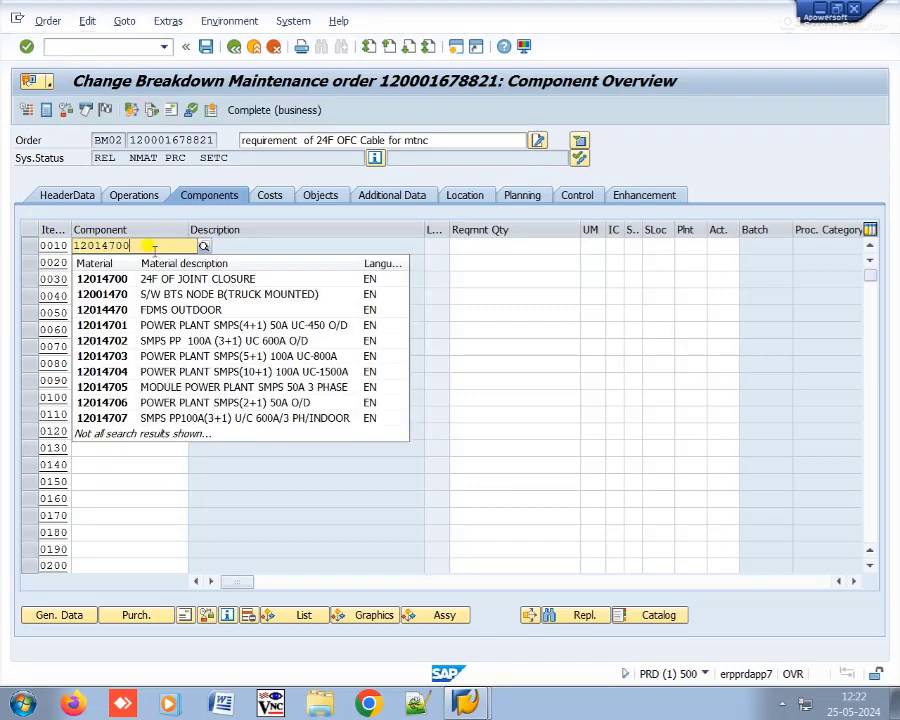
click(190, 285)
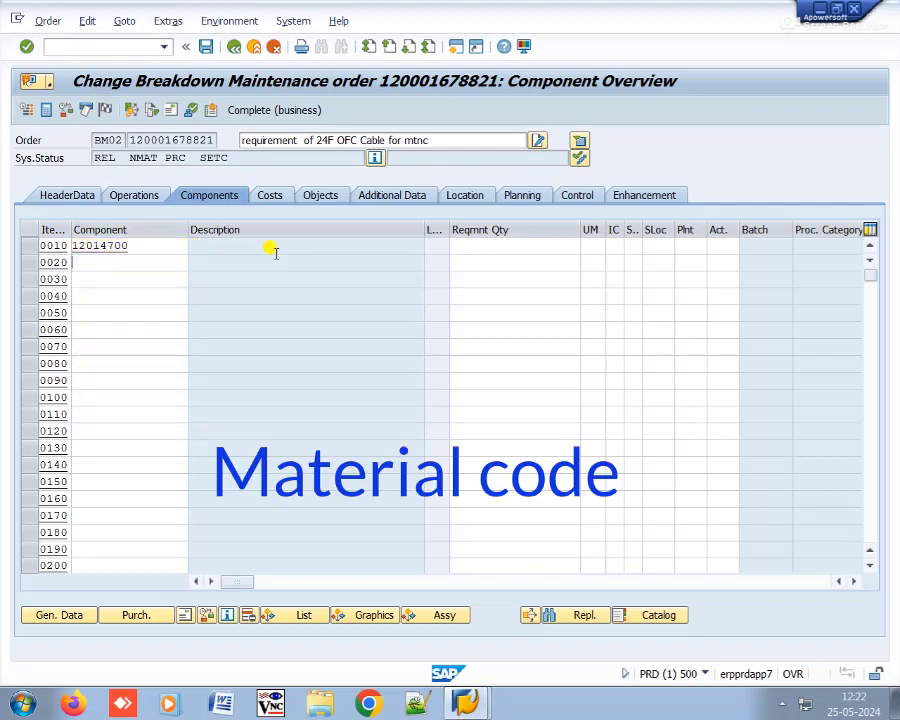
key(Return)
click(513, 246)
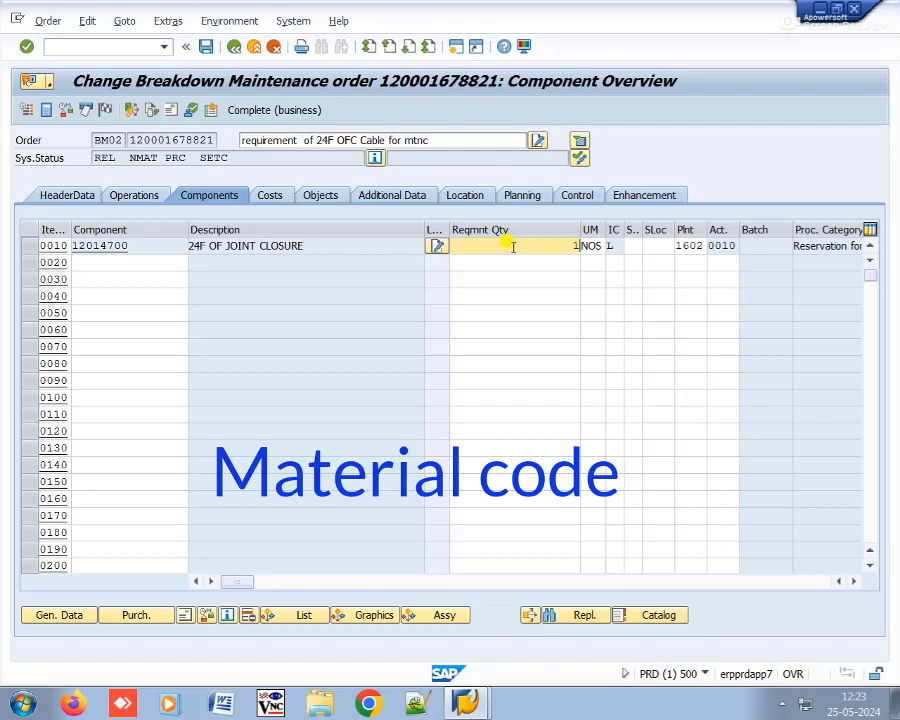
key(Return)
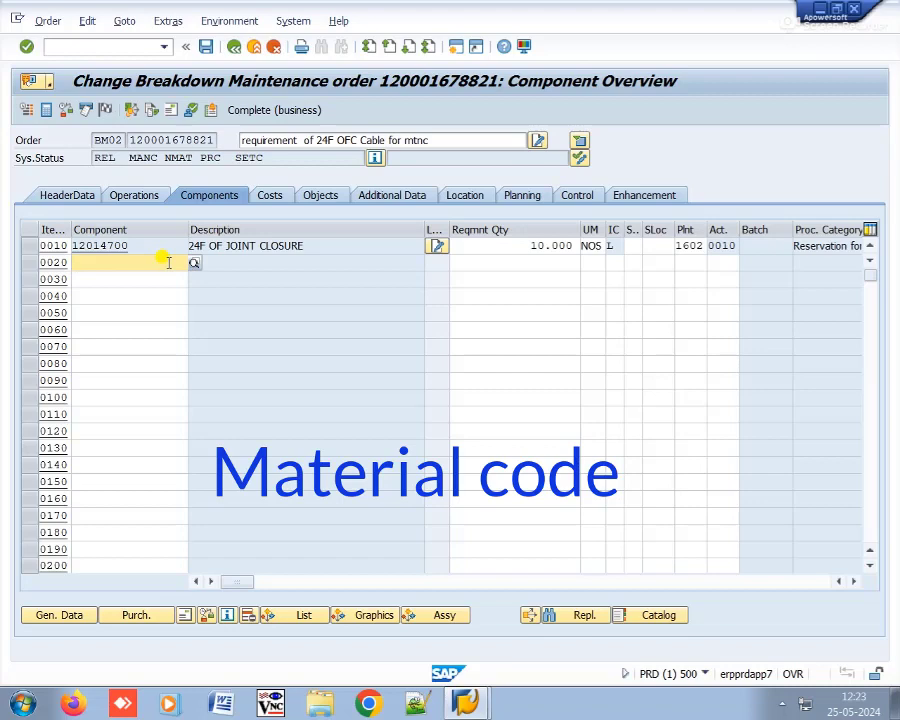
Step: Add material 12003073 (OFC 24F) as the order's second component
text(1200)
text(3073)
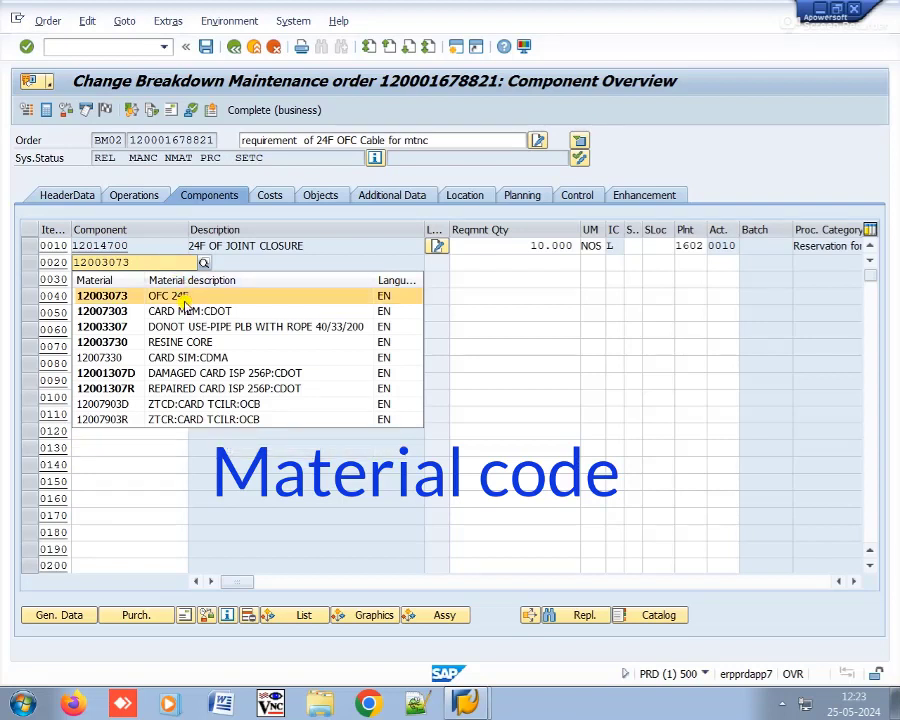
click(184, 297)
key(Return)
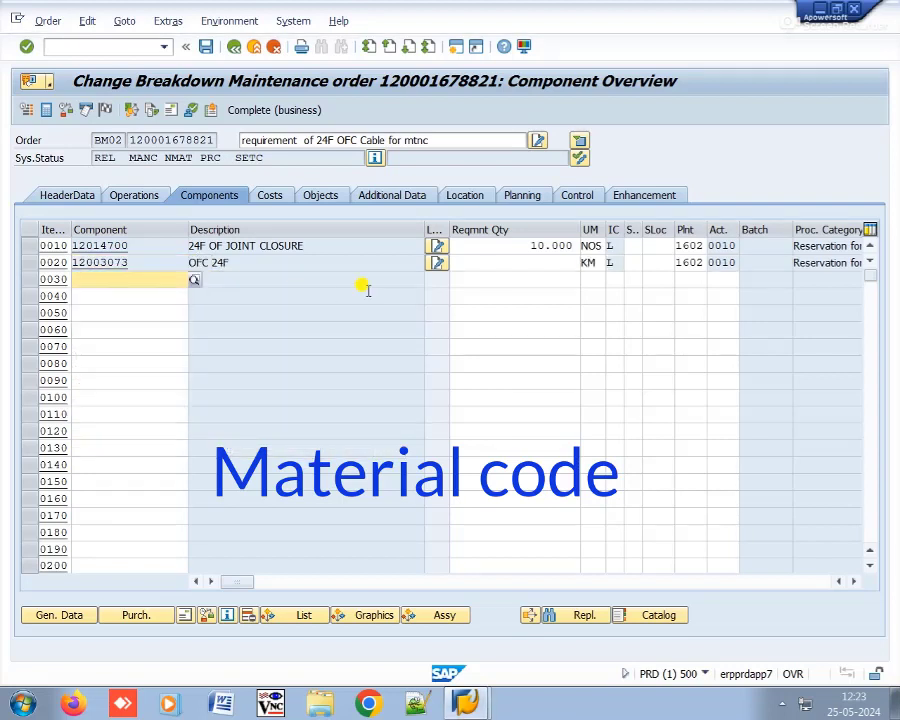
Step: Try to enter a required quantity of 0.5000 KM for the OFC 24F component
click(560, 263)
text(0.5000)
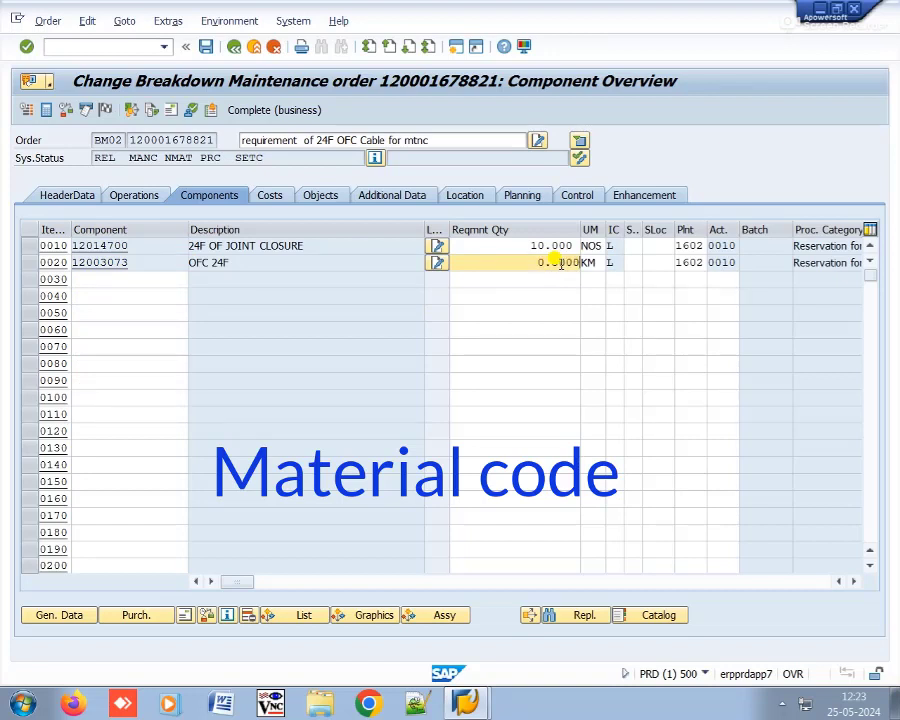
key(Return)
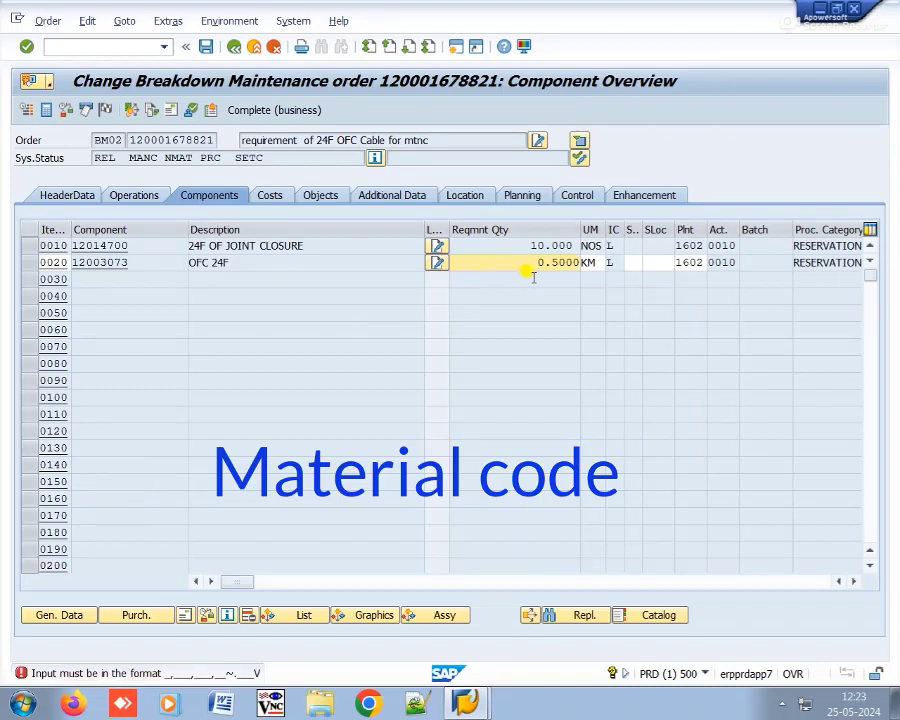
click(456, 310)
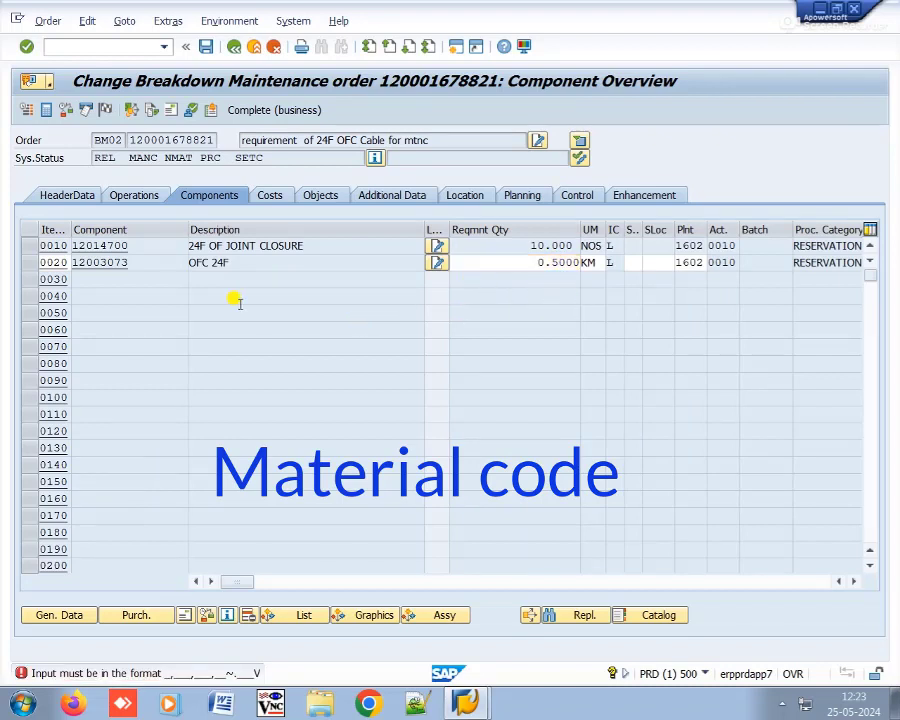
key(Return)
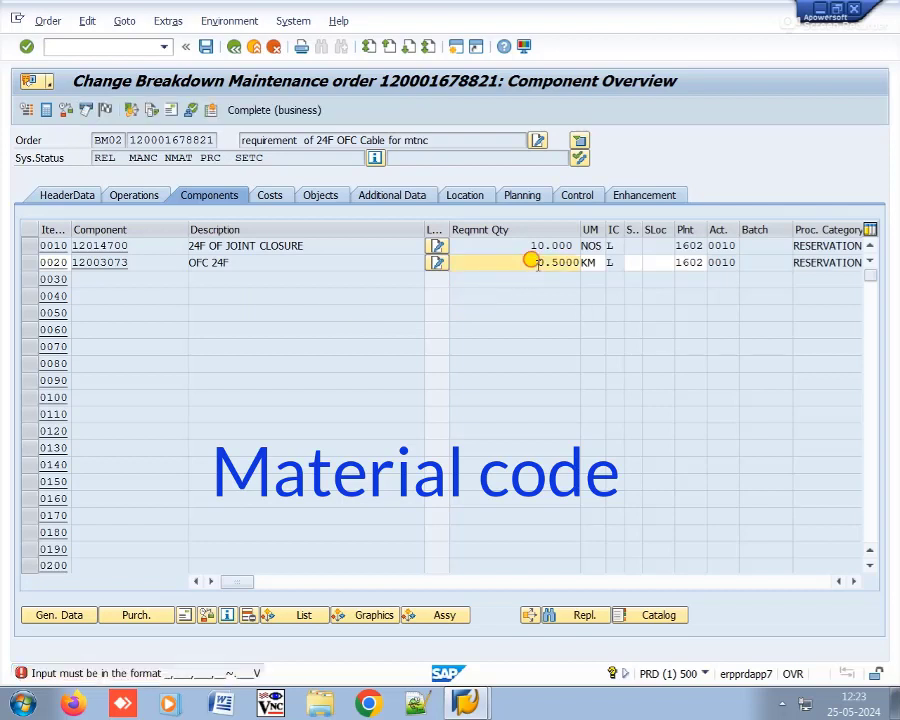
Step: Set the required quantity of the OFC 24F component to 0.500 KM
drag(532, 257, 578, 275)
key(BackSpace)
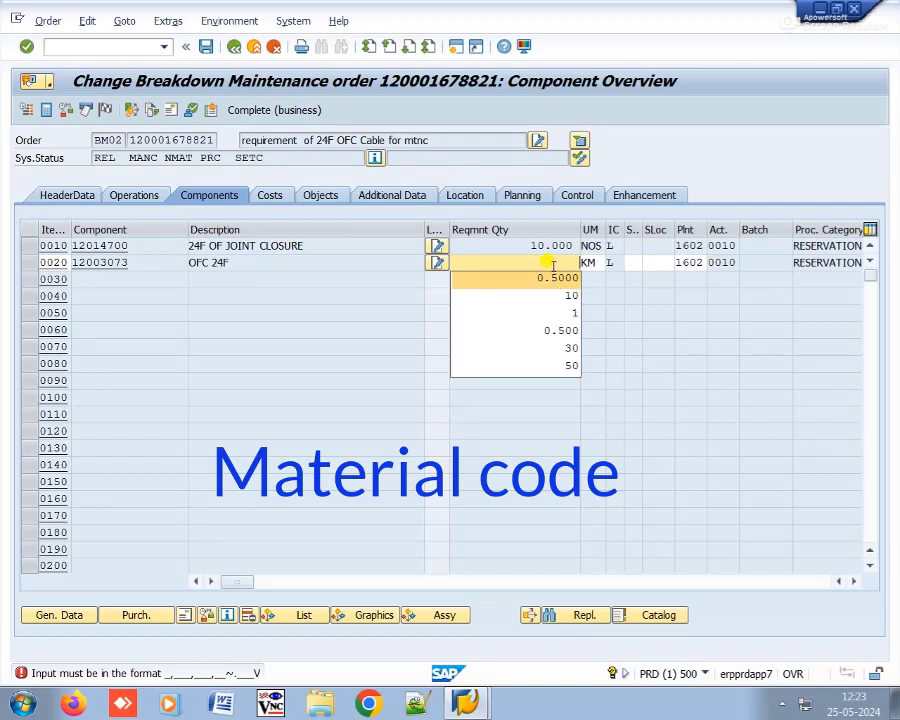
text(0.500)
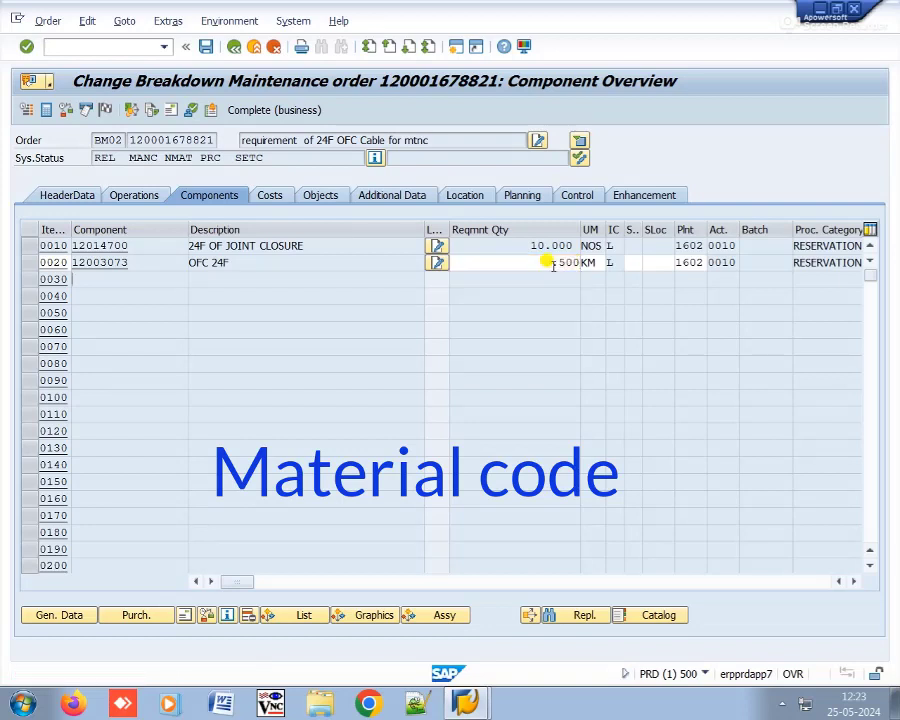
key(Return)
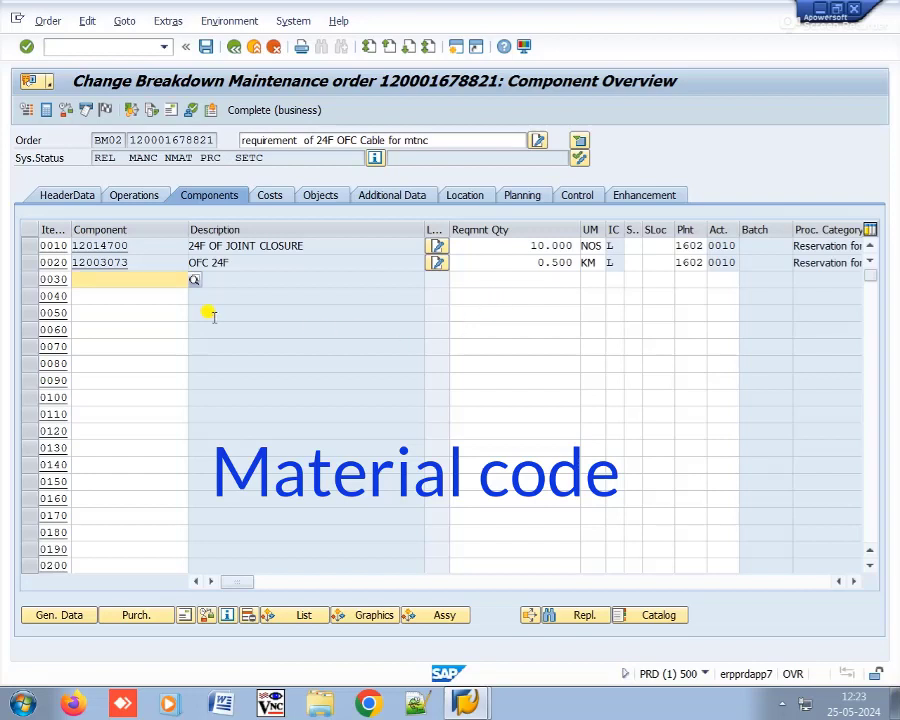
Step: Add material 12002010 (fiber-to-Ethernet media converter) as the order's third component with a required quantity of 2 NOS
text(1200)
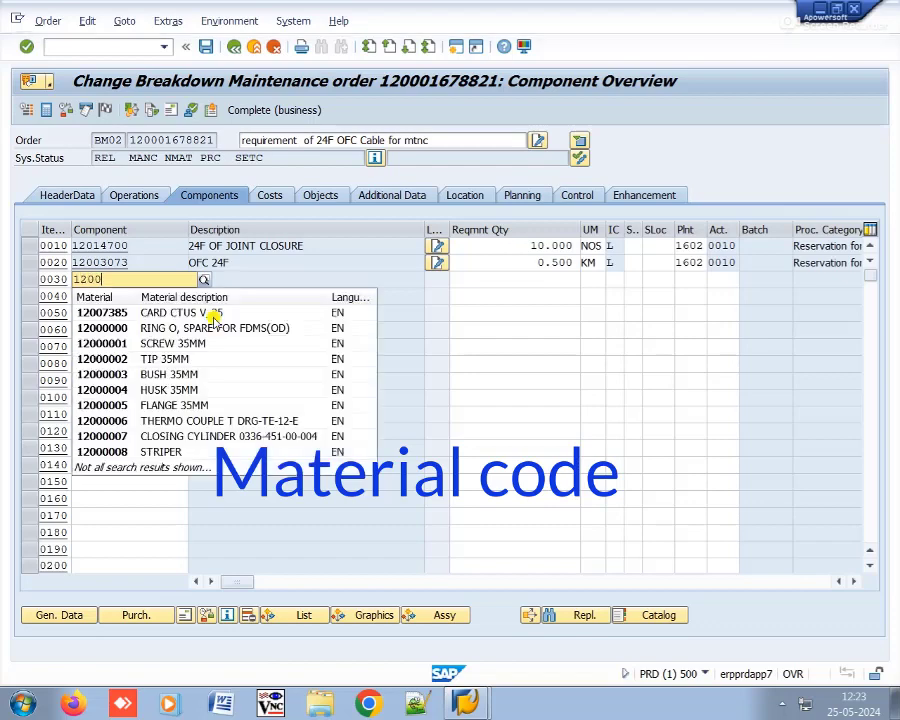
text(2010)
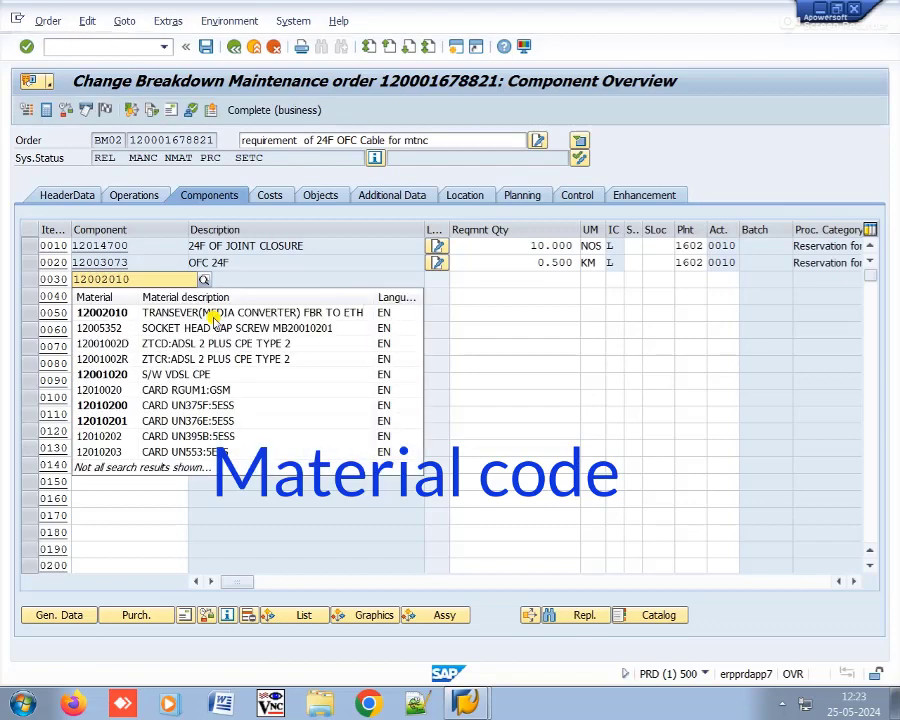
click(212, 316)
key(Return)
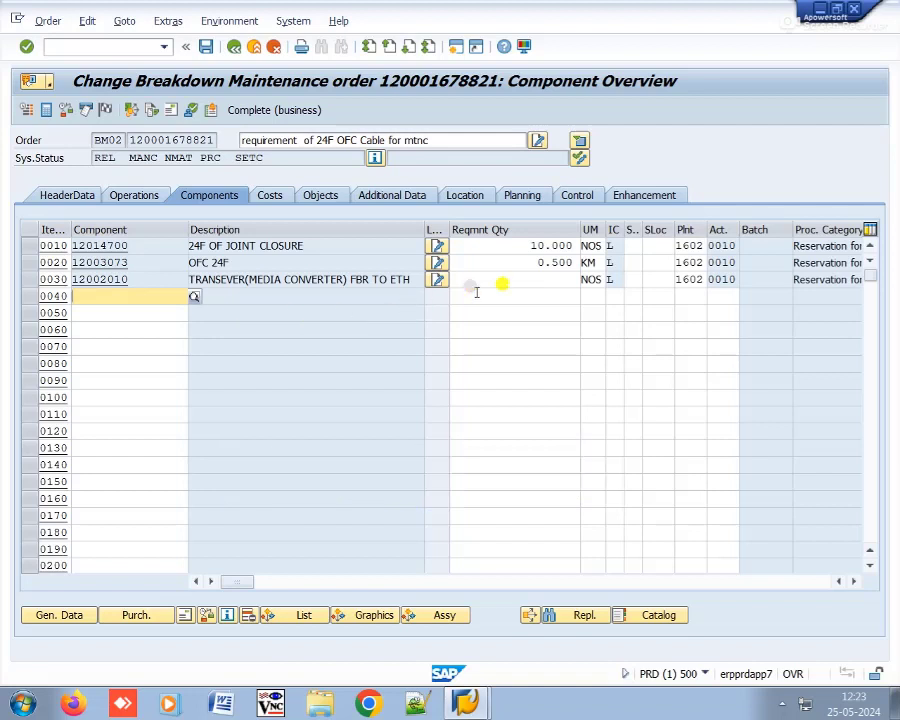
click(555, 279)
text(2)
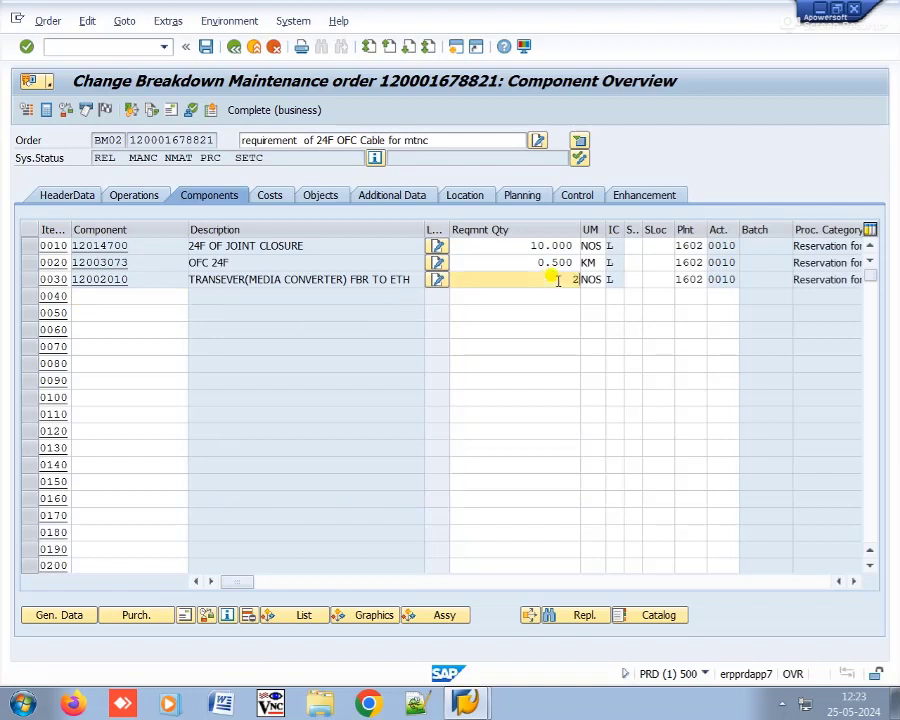
key(Return)
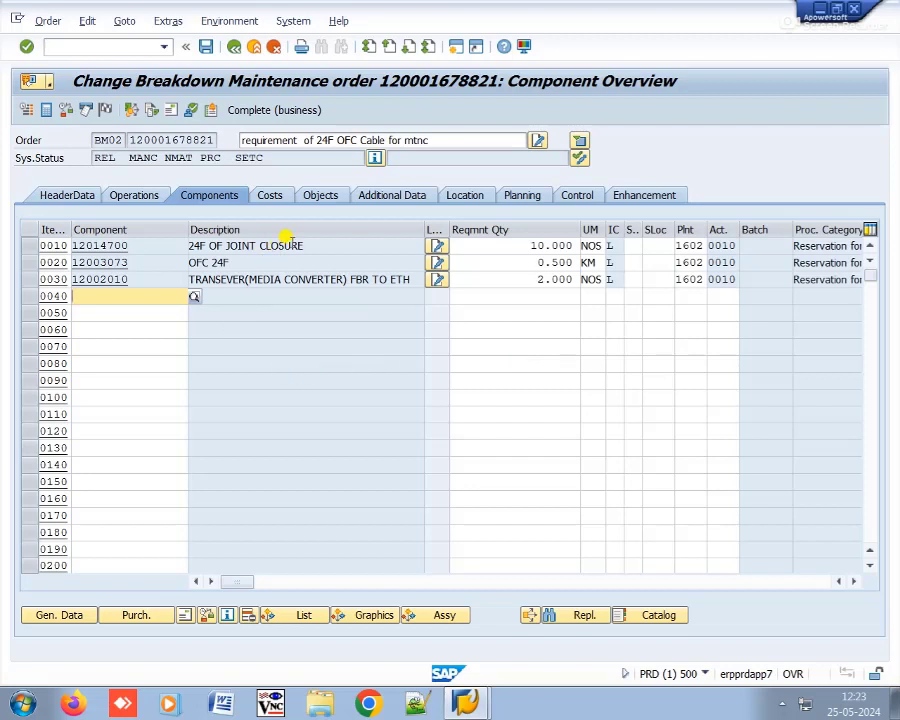
Step: Review the order's object list, costs, planning and location data, and return to its components
click(317, 195)
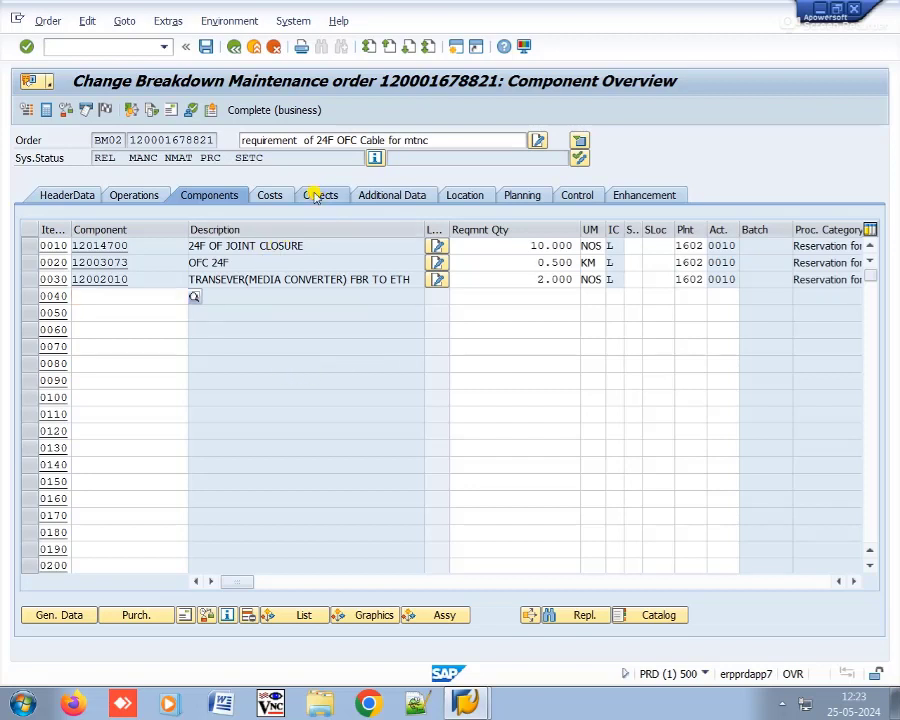
click(272, 196)
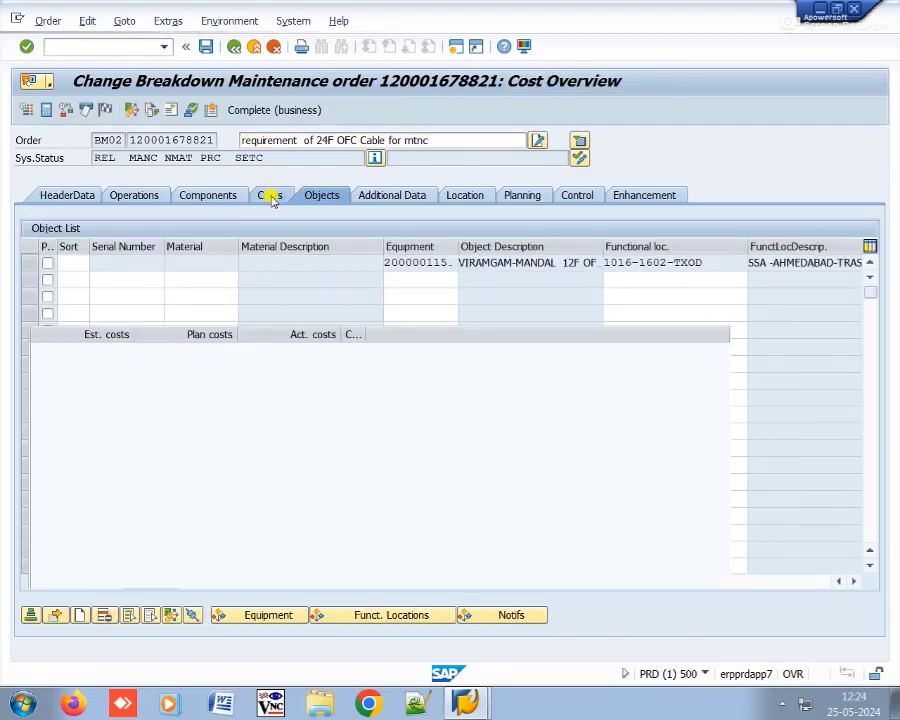
click(213, 197)
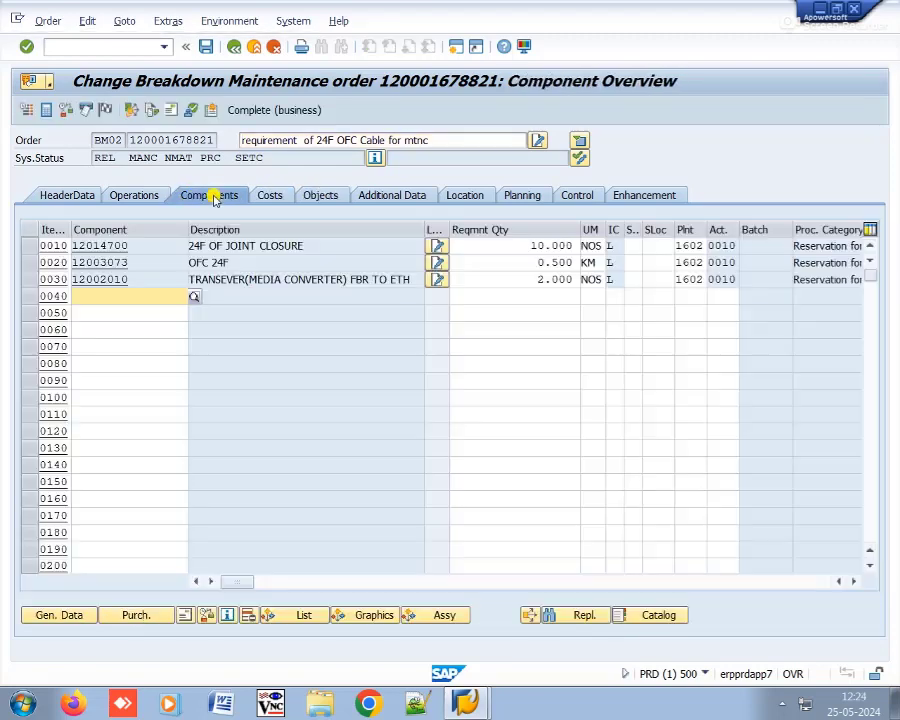
click(519, 199)
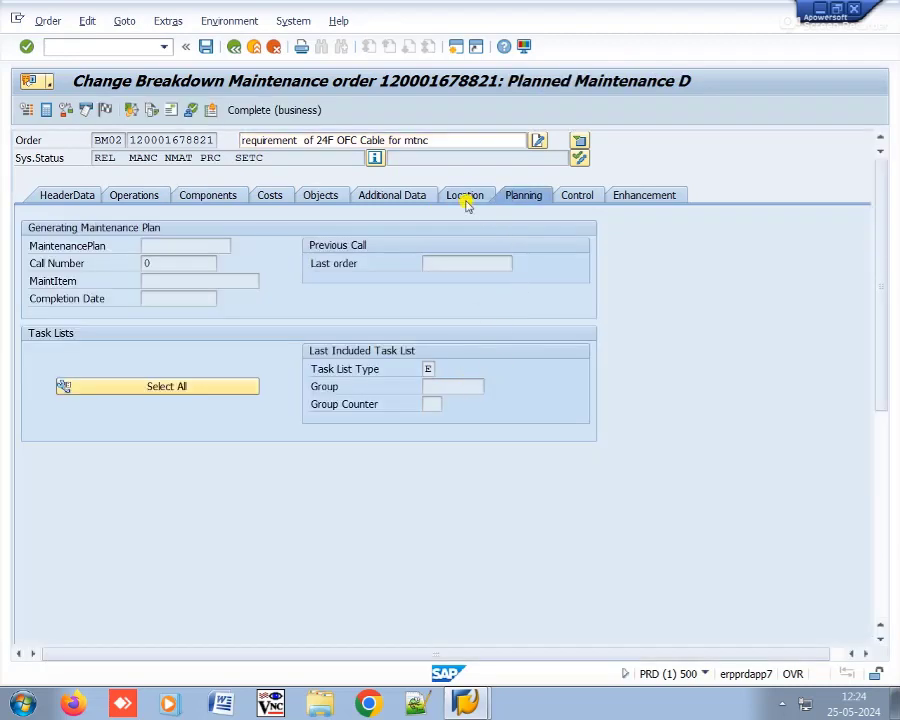
click(467, 200)
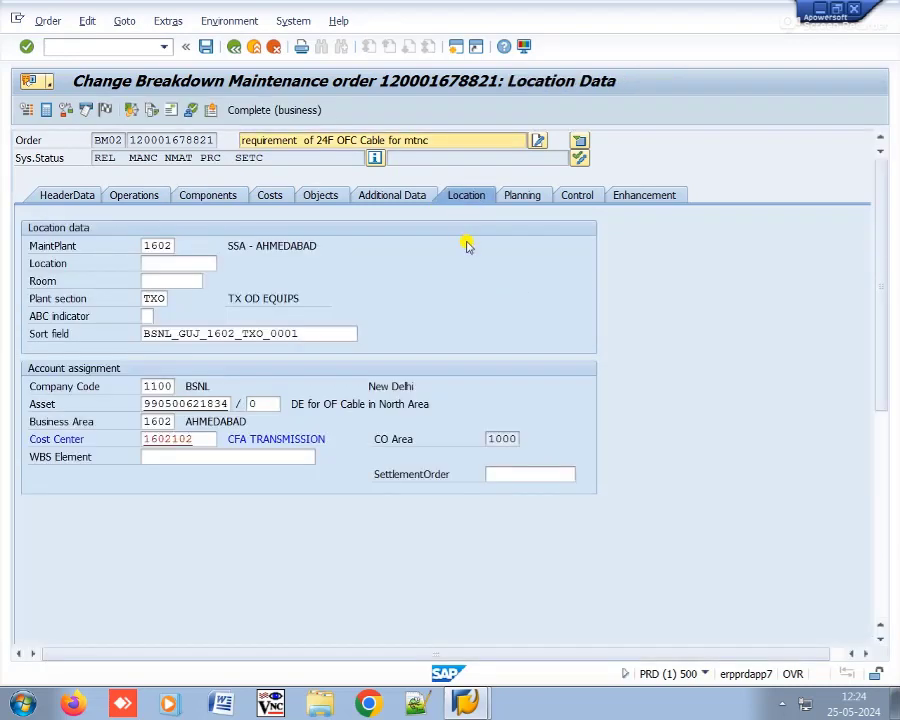
click(212, 200)
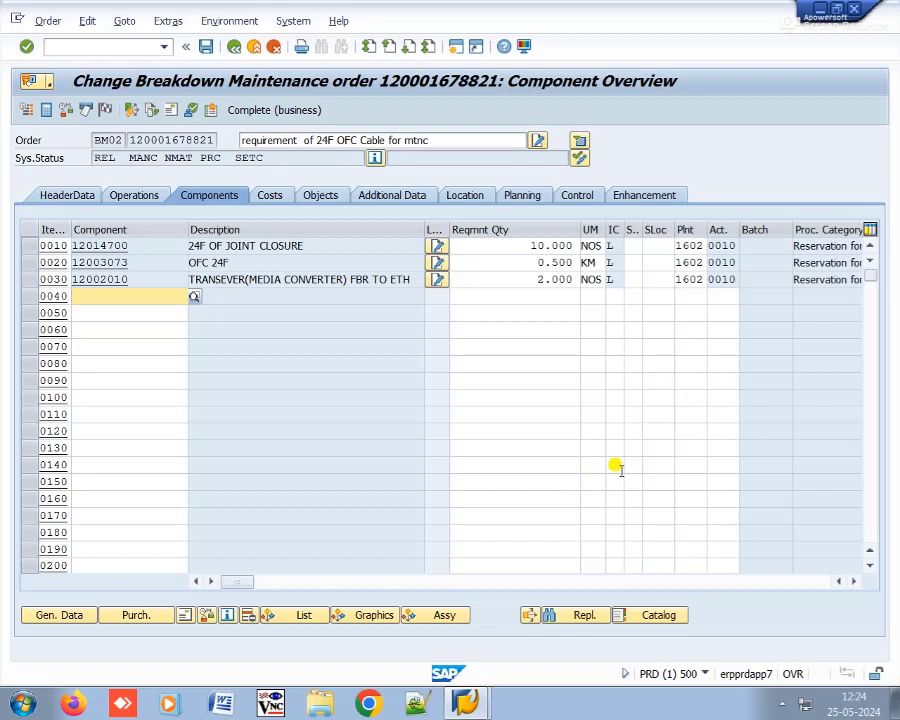
Step: Open the order's note sheet and begin the comments with the line "sir,"
click(645, 195)
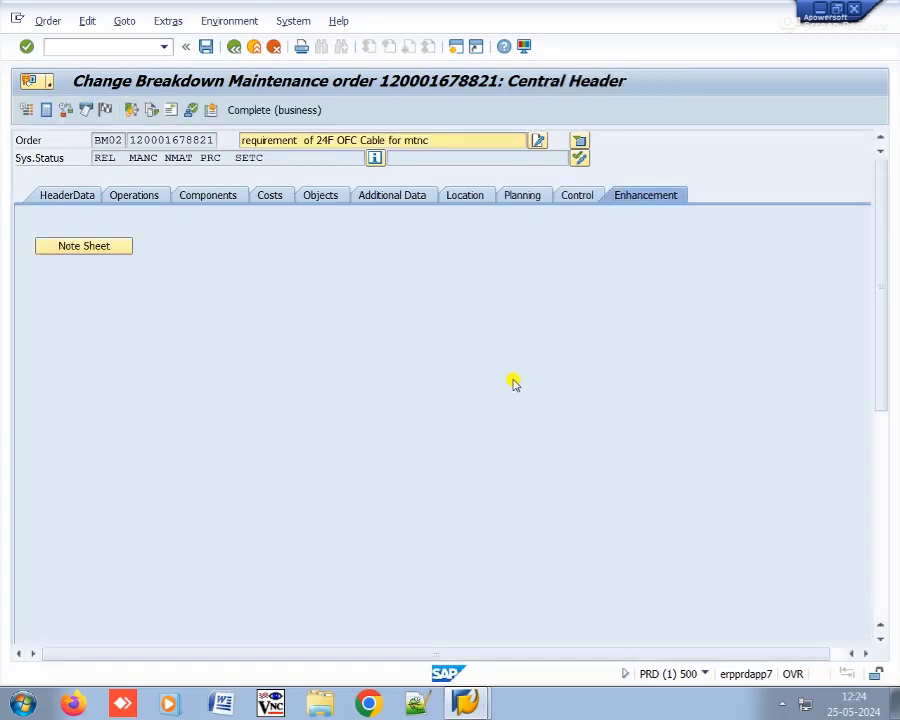
click(81, 248)
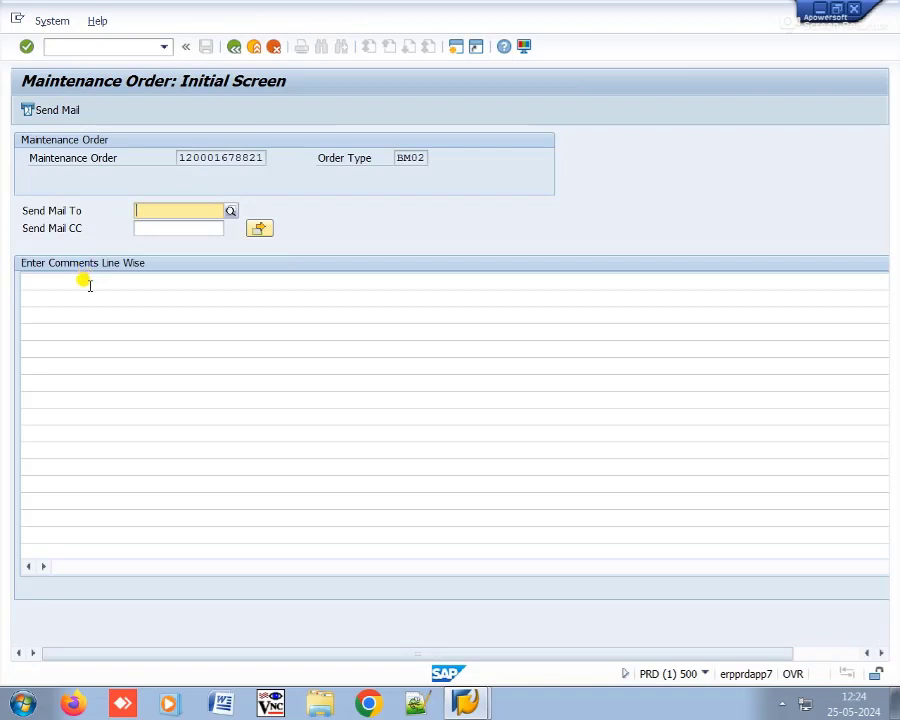
click(89, 284)
text(sir,)
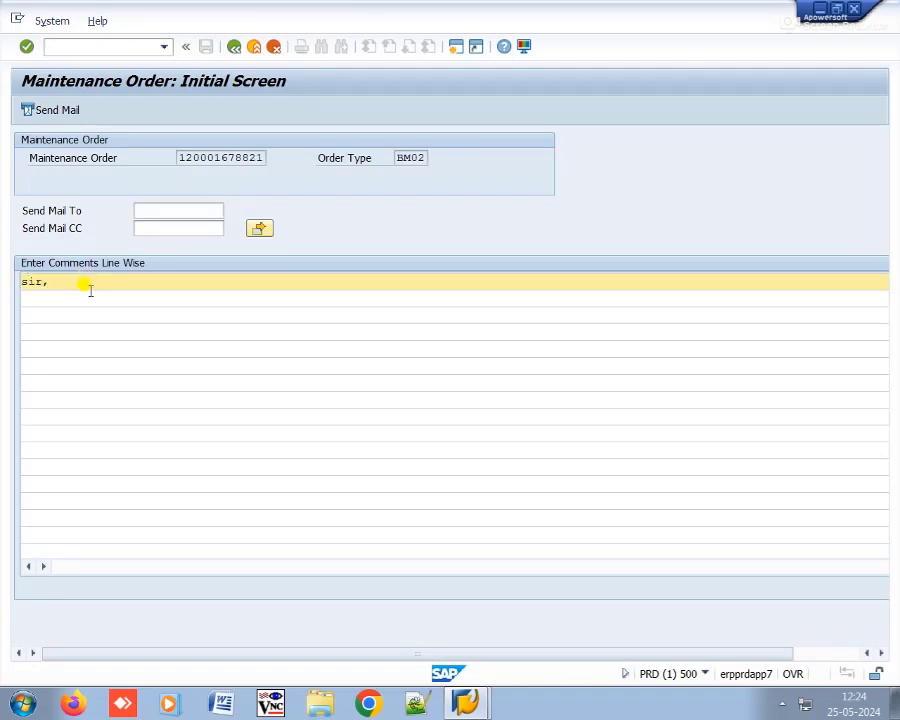
Step: Enter the second comment line "Requirement of the follwoing store Materials for MTNC OFC work Under Viramgam SDCA"
click(88, 293)
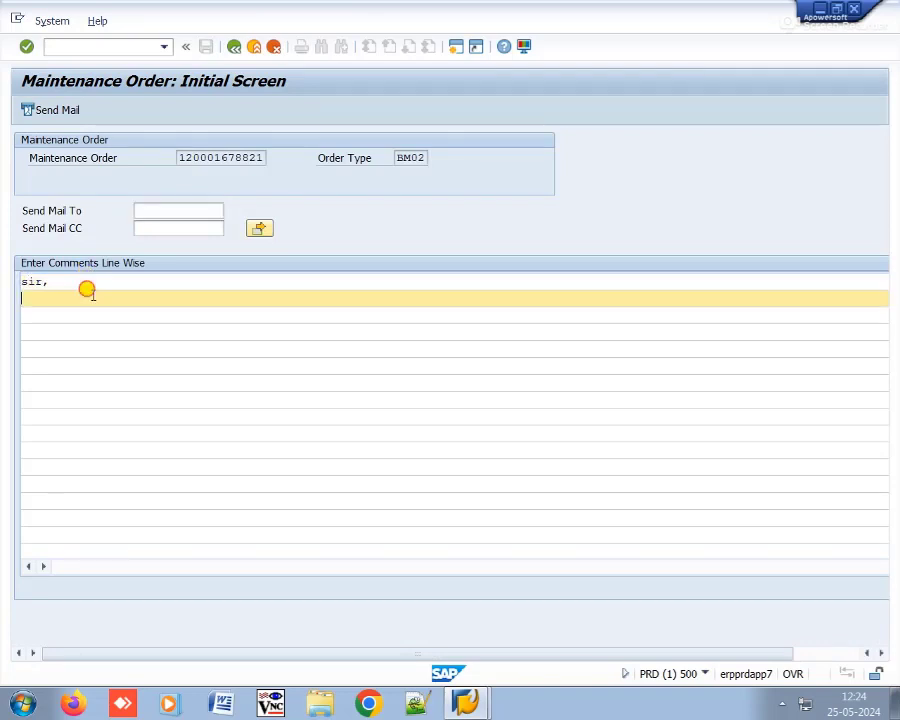
text(Re)
text(qws)
key(BackSpace)
key(BackSpace)
text(uirement )
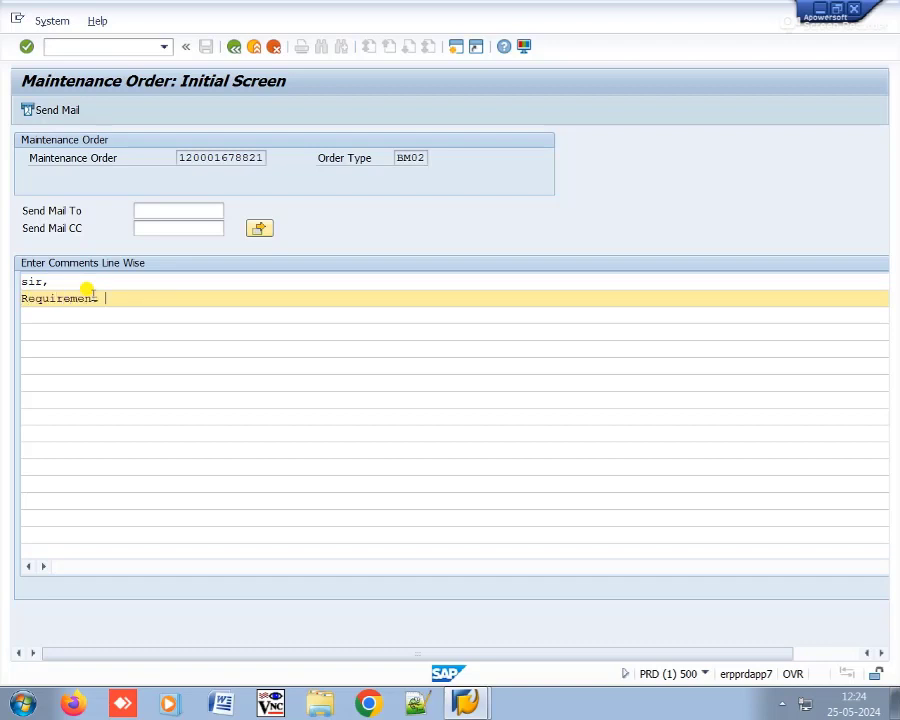
text(of the follwoing st)
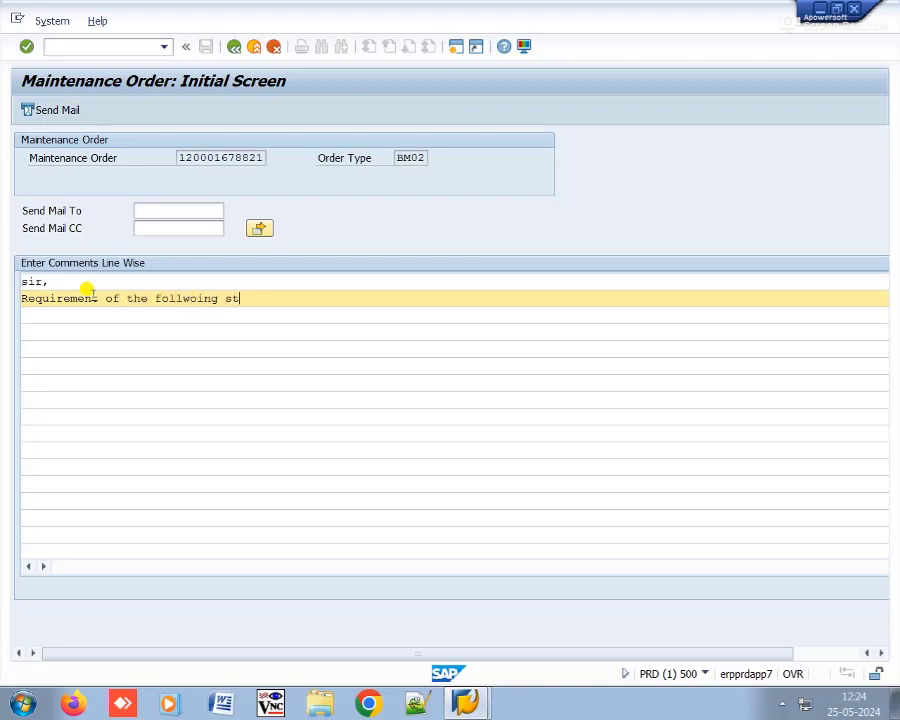
text(ore Materials for MT)
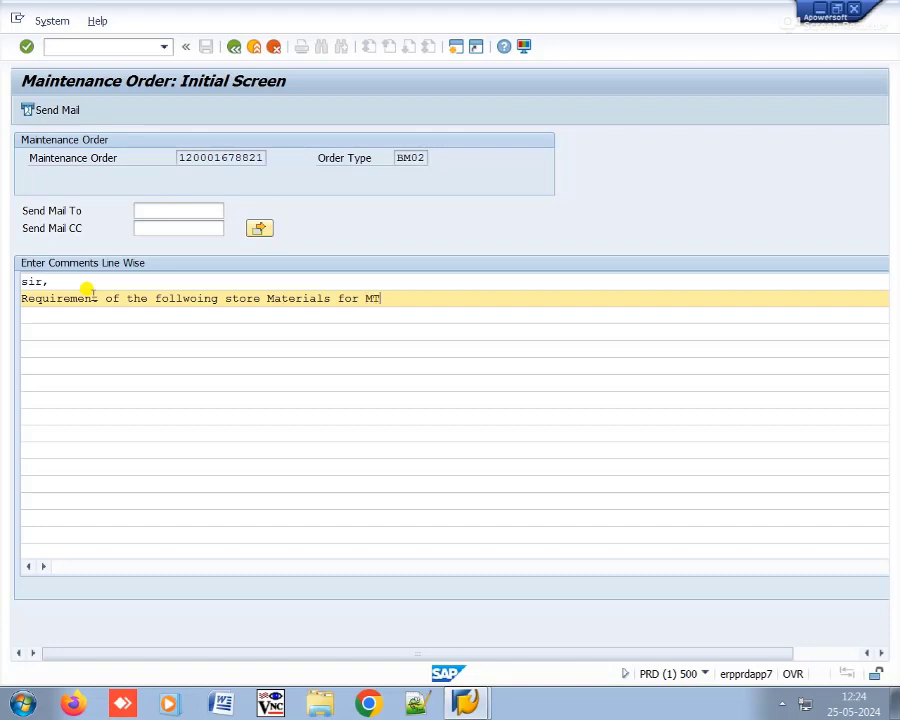
text(NC OFC work Under )
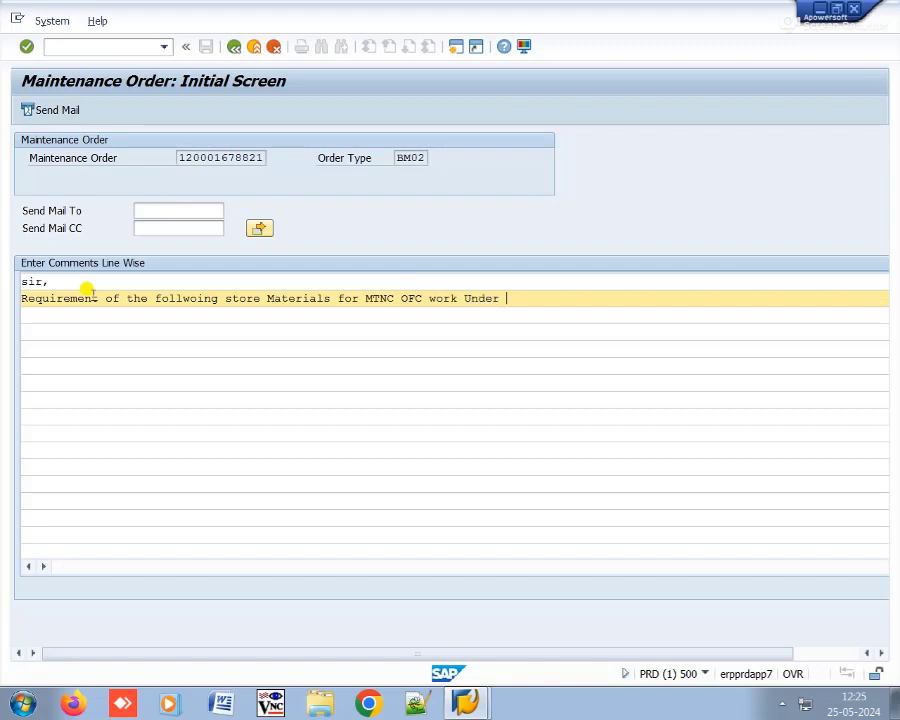
text(Viramgam SDCA)
Step: List the first required material on the third comment line as "1. 24 F Joint closure Qty 10Nos."
click(83, 315)
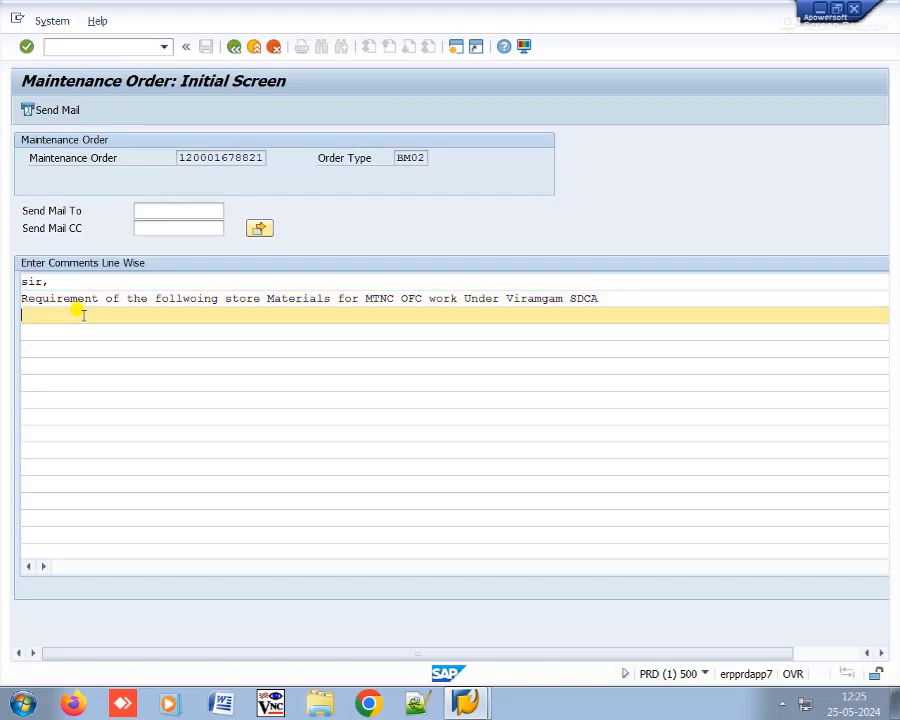
text(1.)
text(24 )
text(s)
text( J)
text(oint cl)
text(osure)
text( Qt)
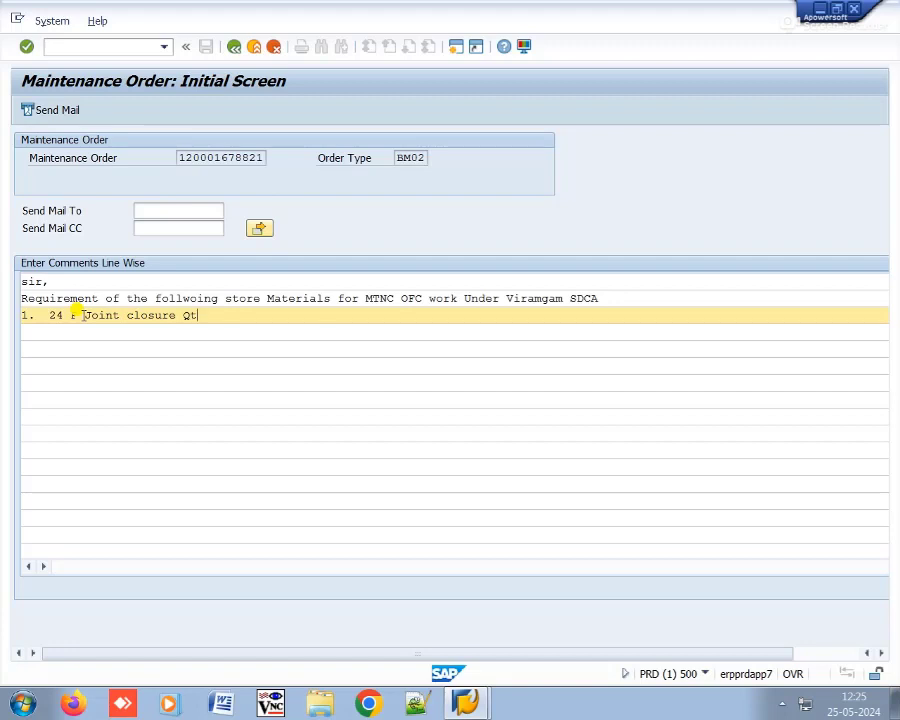
text(y 10Nos.)
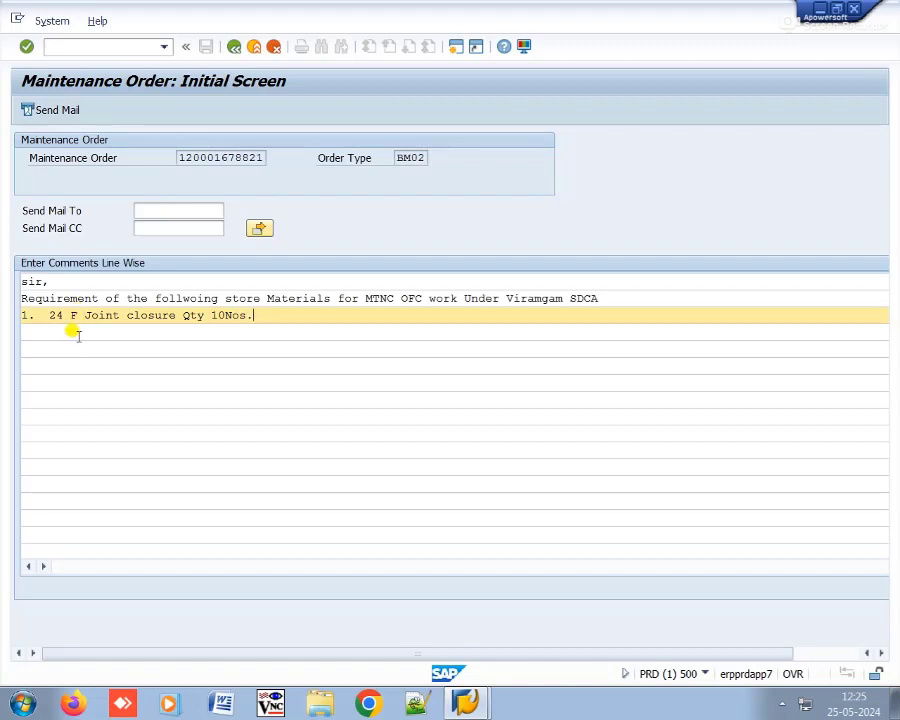
Step: List the second required material as "2. 24F OFC Cable for MTNC of OFC route in Viramgam" on the next comment line
click(74, 330)
text(2. )
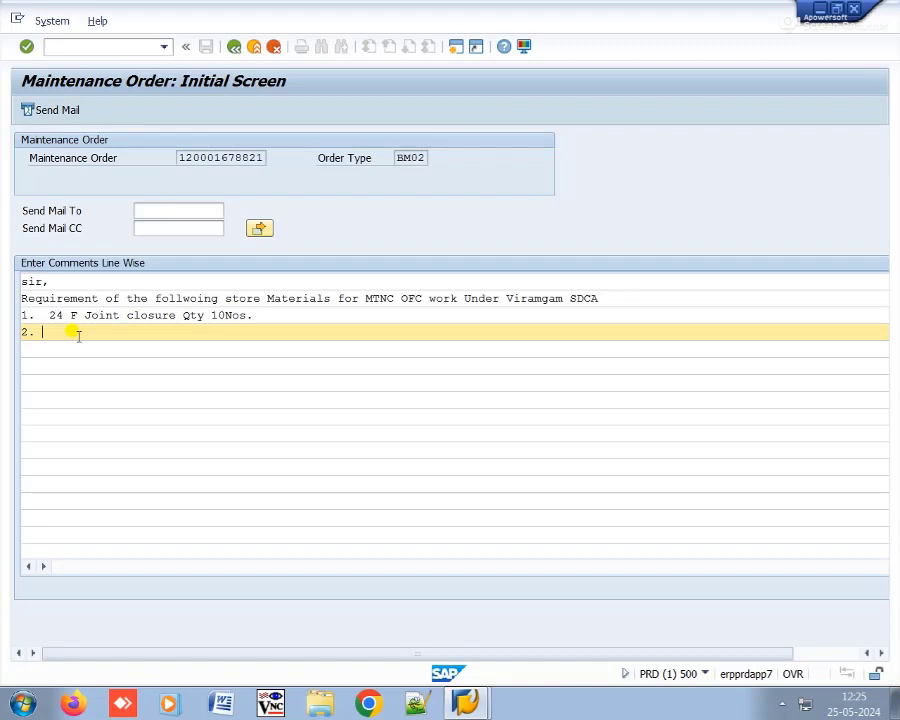
text(24F OFC Cable for MTNC of )
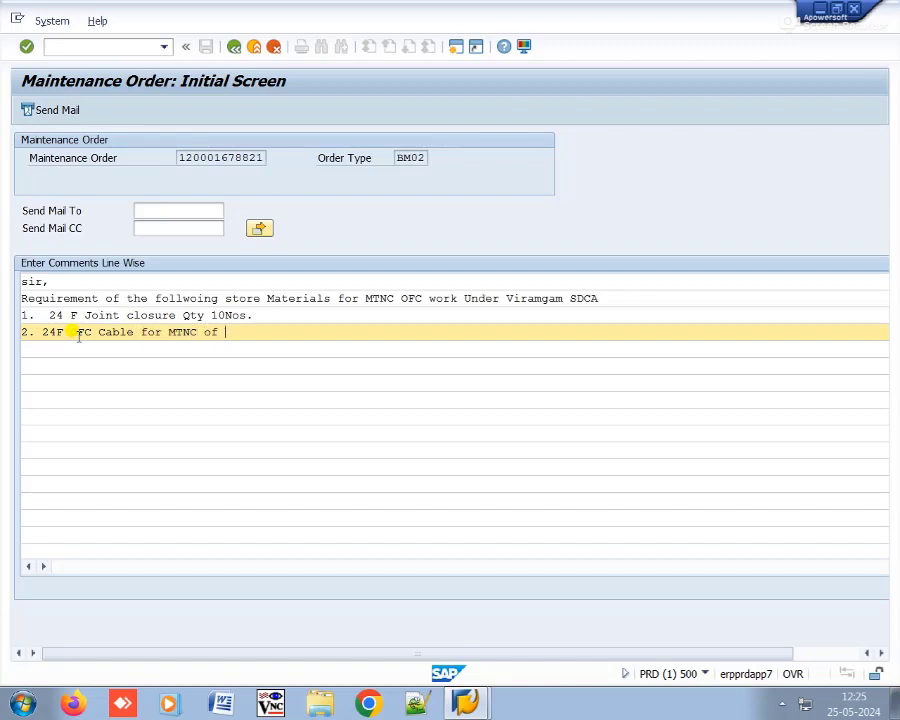
text(OFC route in Viramgam)
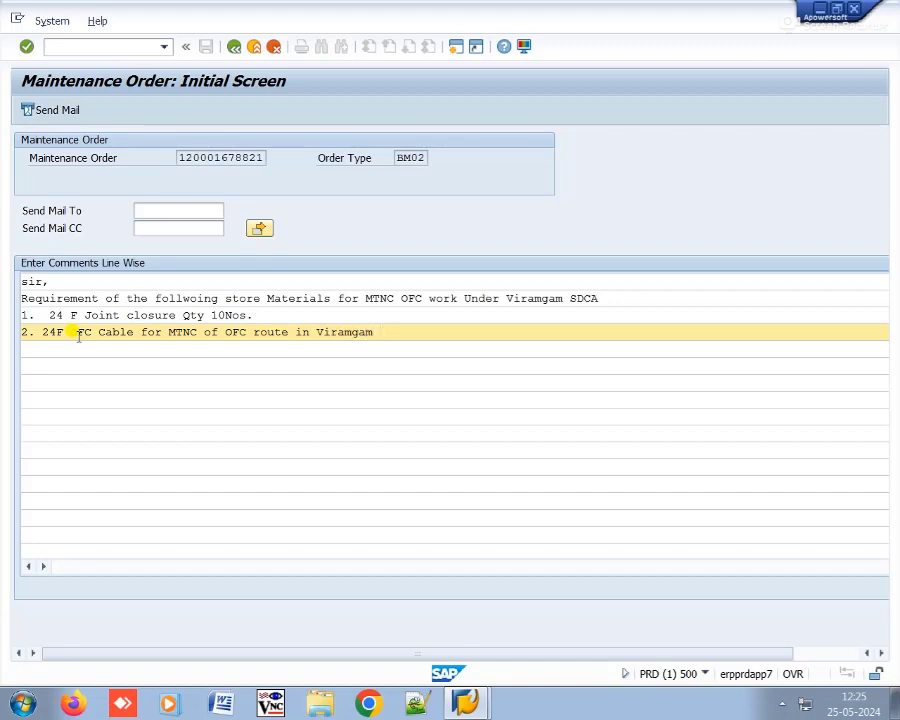
Step: List the third required material as "3. Optical to Electrical Media Converter Qty 2" on the next comment line
key(Return)
text(3.)
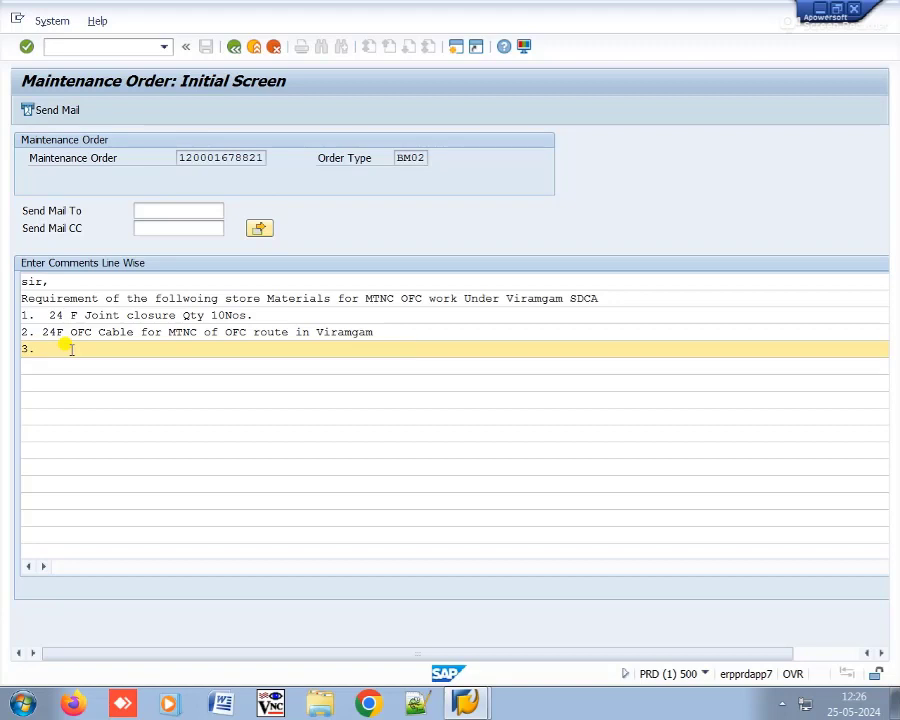
text(Opt,)
text(ical t)
text(o)
text( Elec)
text(trical )
text(M)
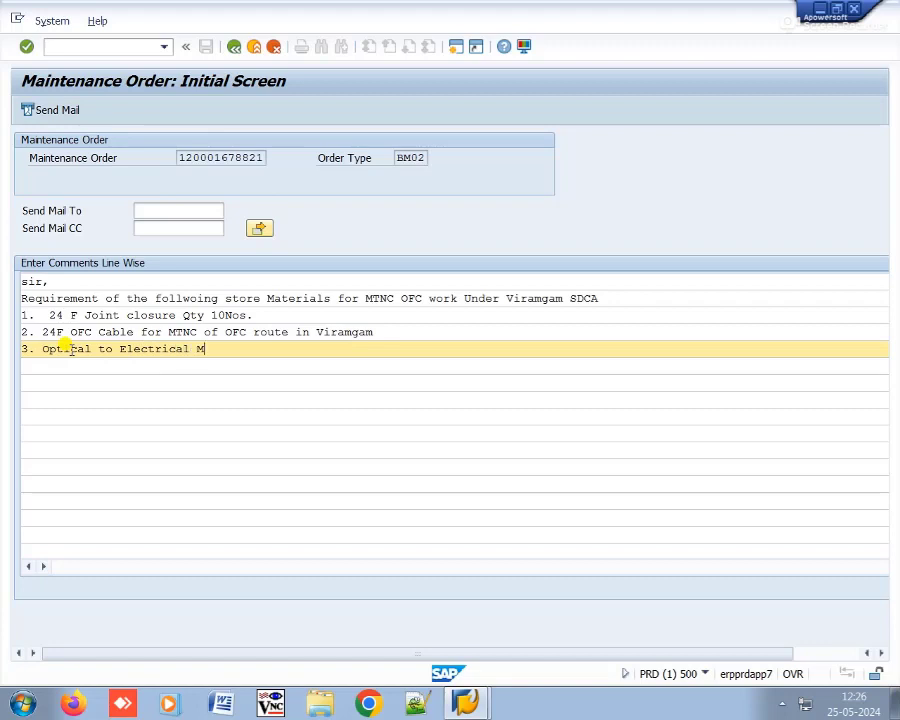
text(edia Converter Qty )
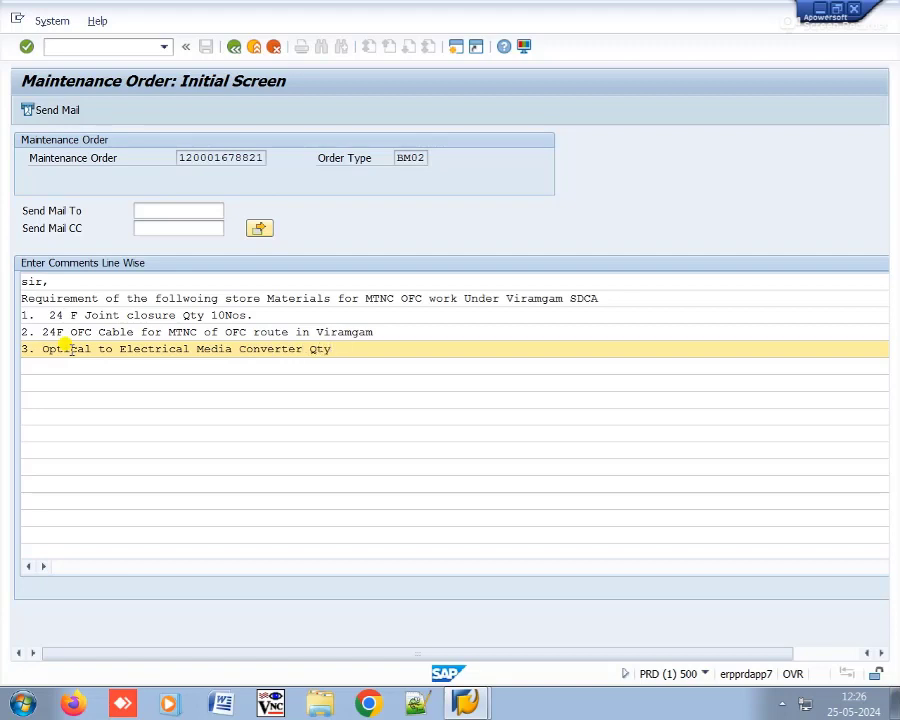
text(2)
Step: Append the quantity "qty 0.500Km" to the 24F OFC cable line of the comments
click(406, 335)
text(qty)
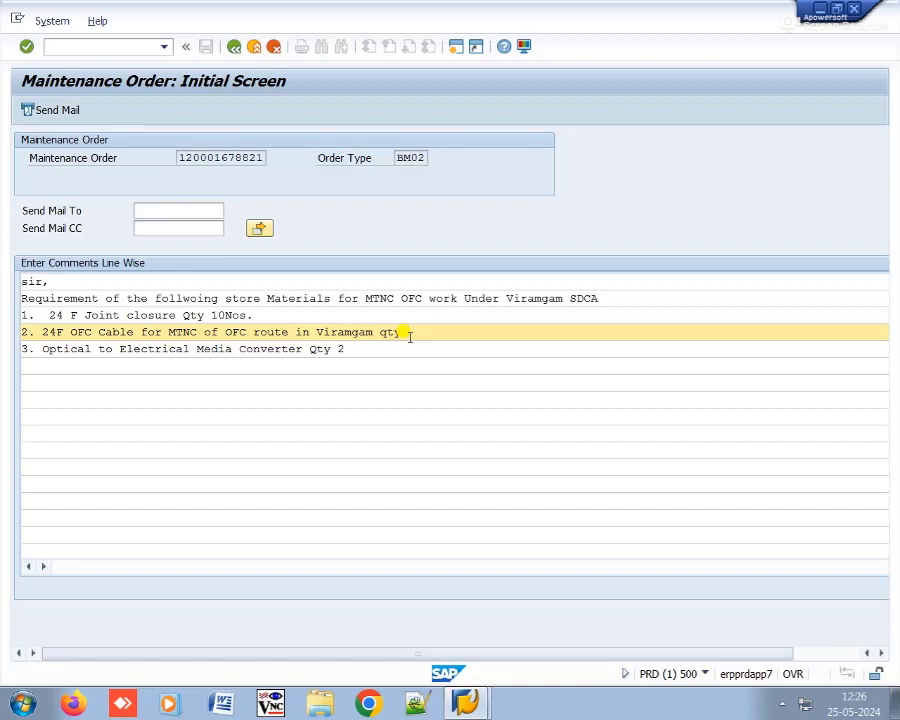
text( 0.500Km)
Step: Complete the media converter line of the comments with "Nos. for UGVCL Viramgam Faulty"
click(373, 348)
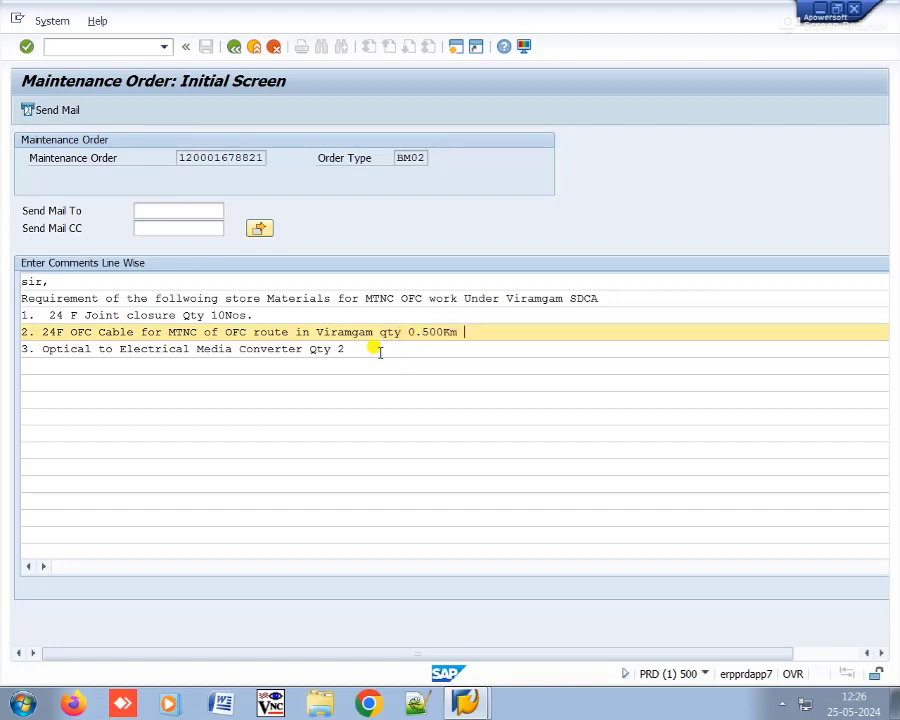
text(No)
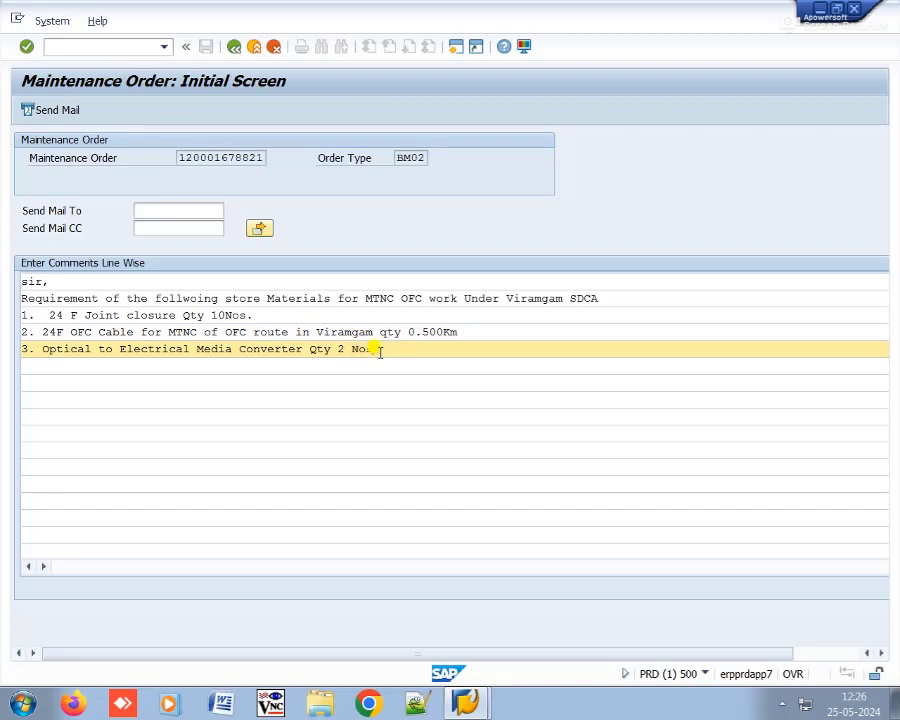
text(s. for)
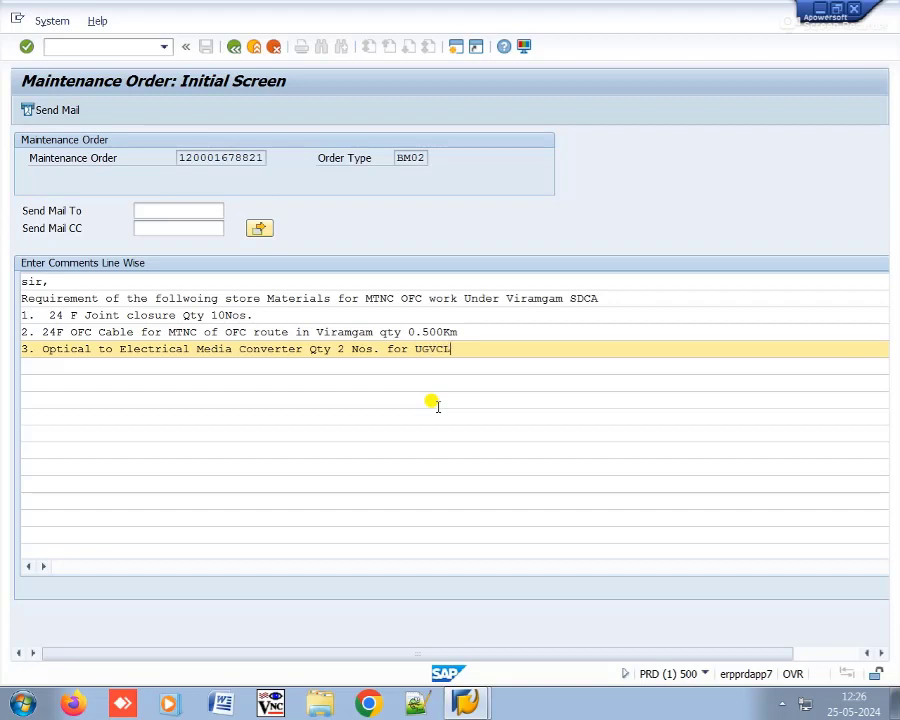
text(UGVCL Viramgam Faulty)
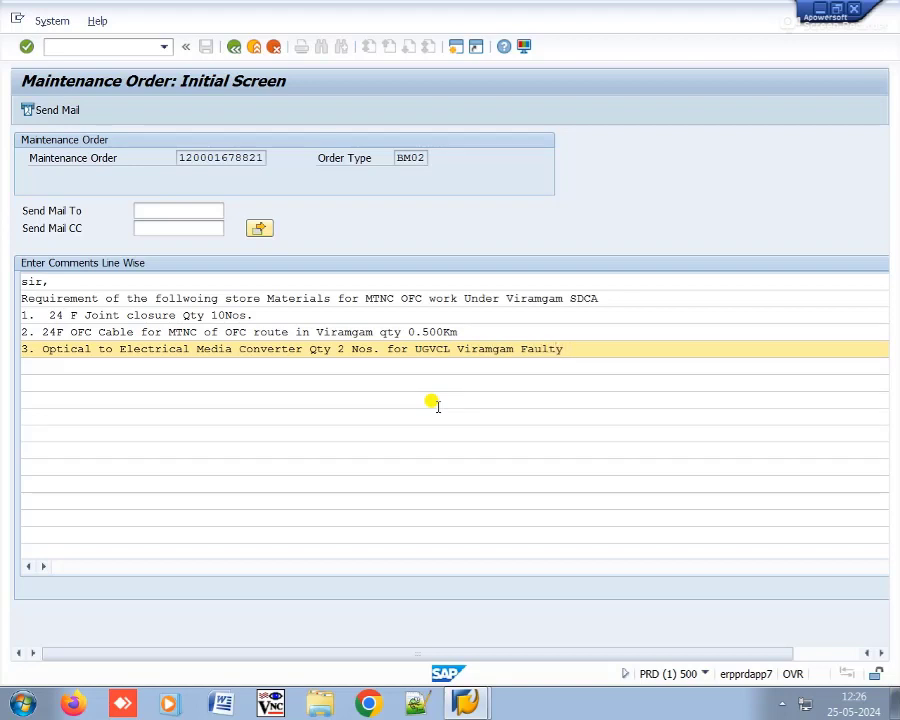
click(282, 414)
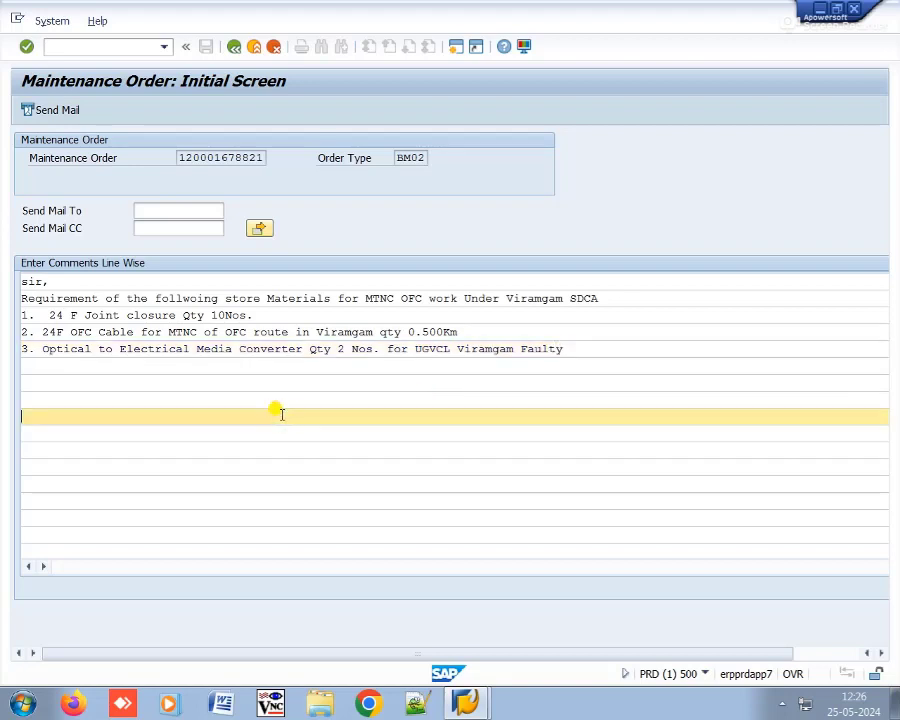
Step: Add the closing comment line "this is above Materials rquired on urgent Basis please. and route this mtnc order" below the material list
click(147, 362)
text(thi)
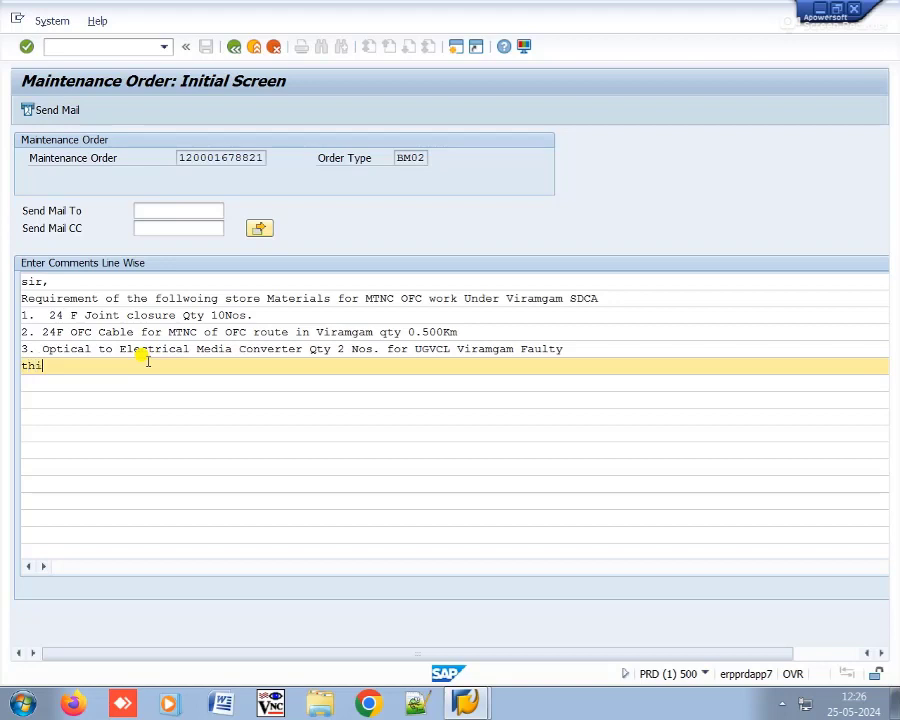
text(s is above Materi)
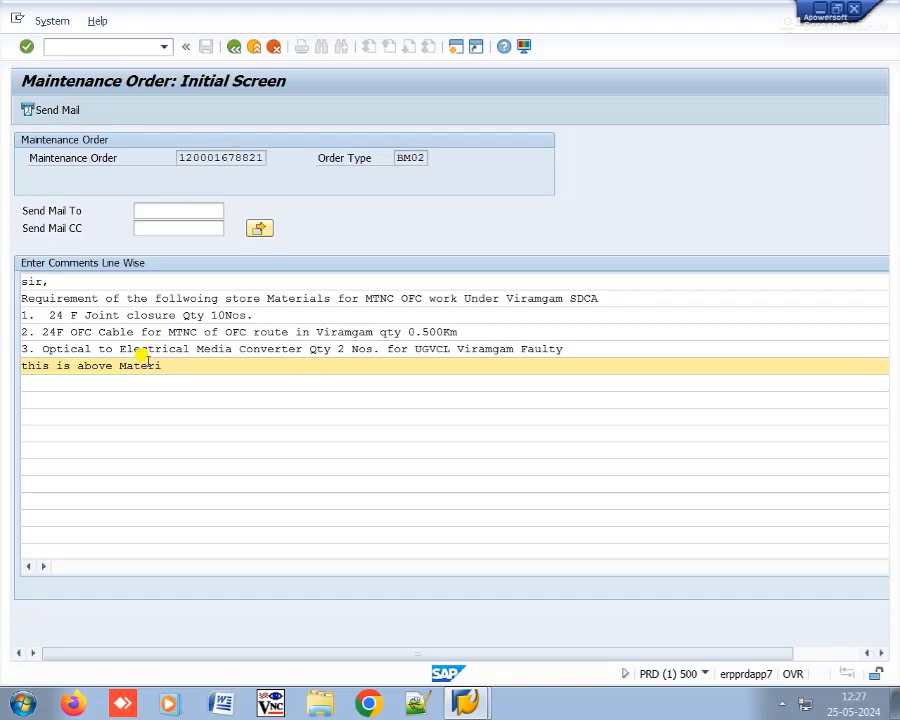
text(als rquired on urgent )
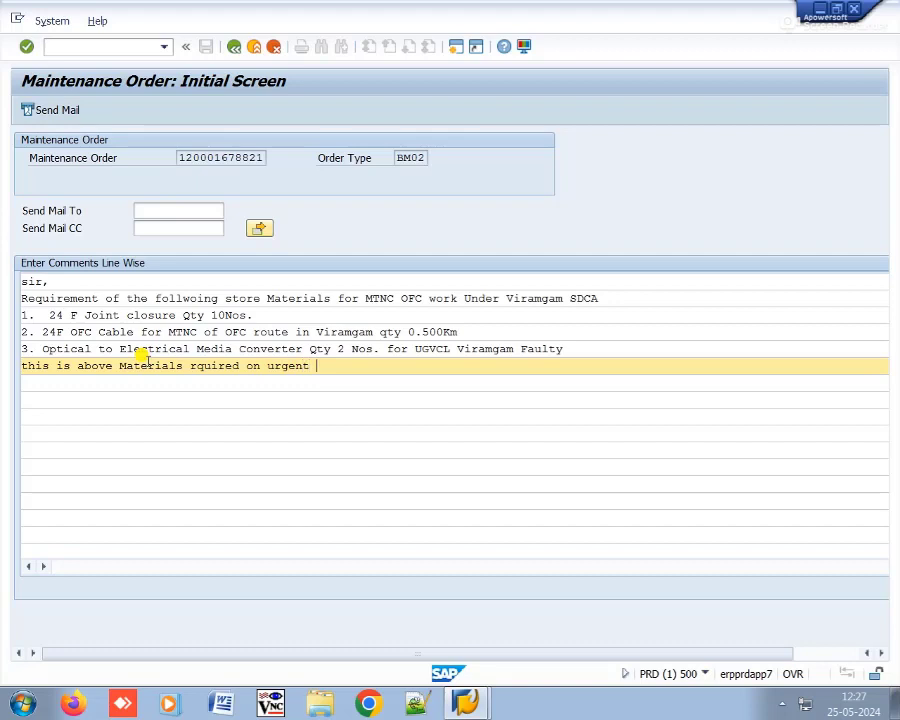
text(Bais)
key(BackSpace)
key(BackSpace)
text(s please.)
click(239, 414)
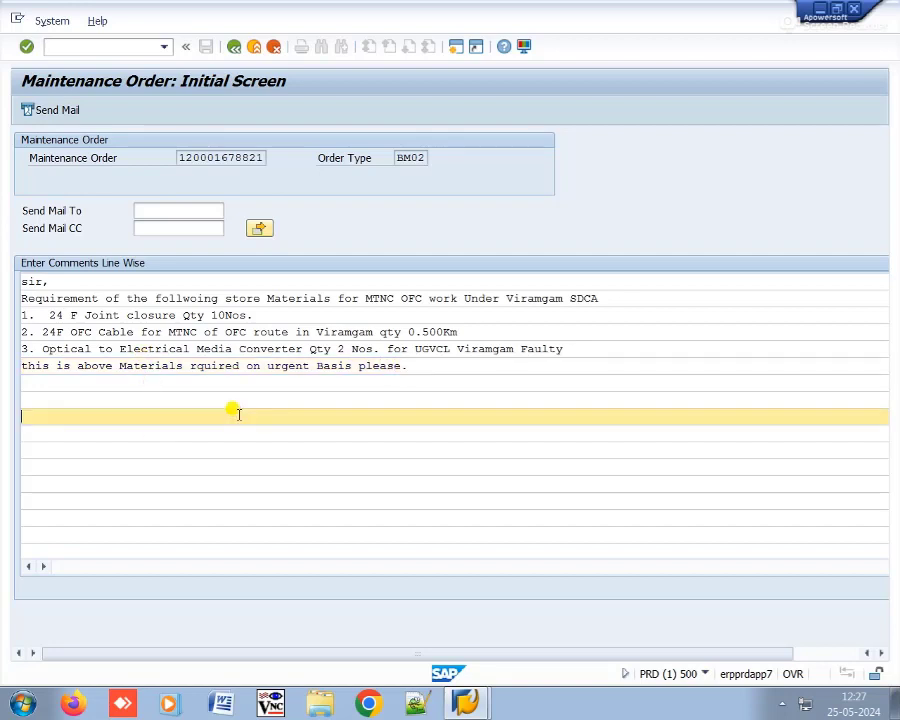
click(430, 367)
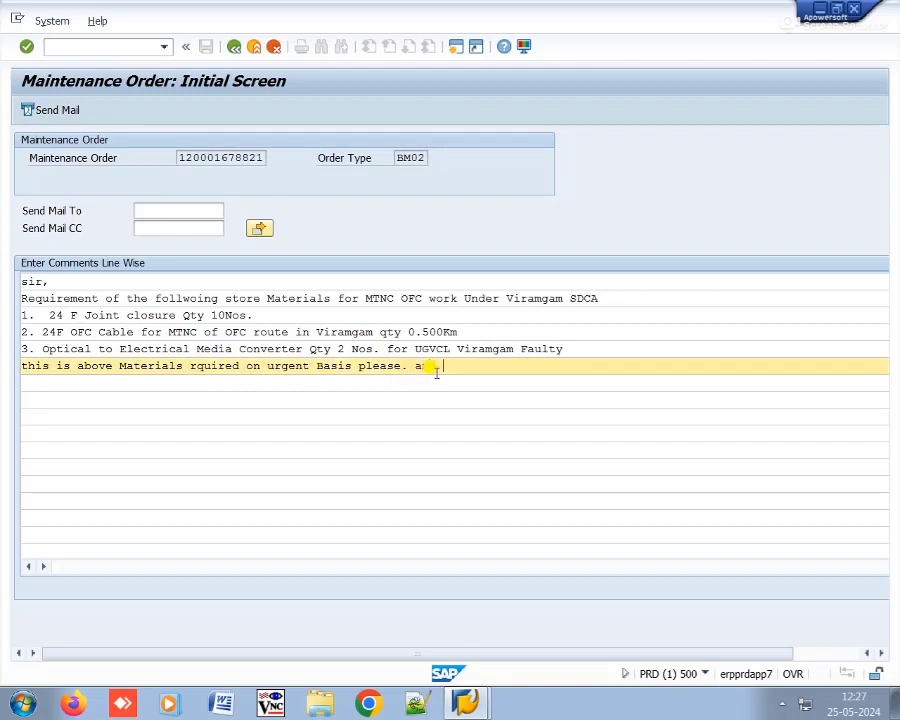
text(. all route this mtnc order)
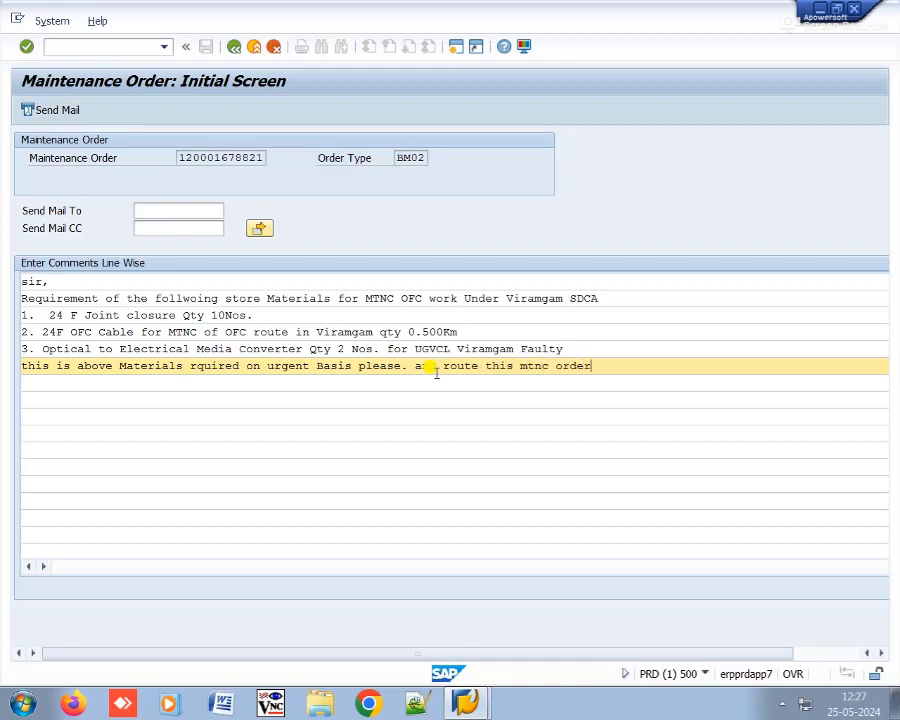
Step: Finish the closing comment line with "Through" and add the line "DGM Planning/MM to SDE Store by approval please." below it
text( Through)
click(394, 382)
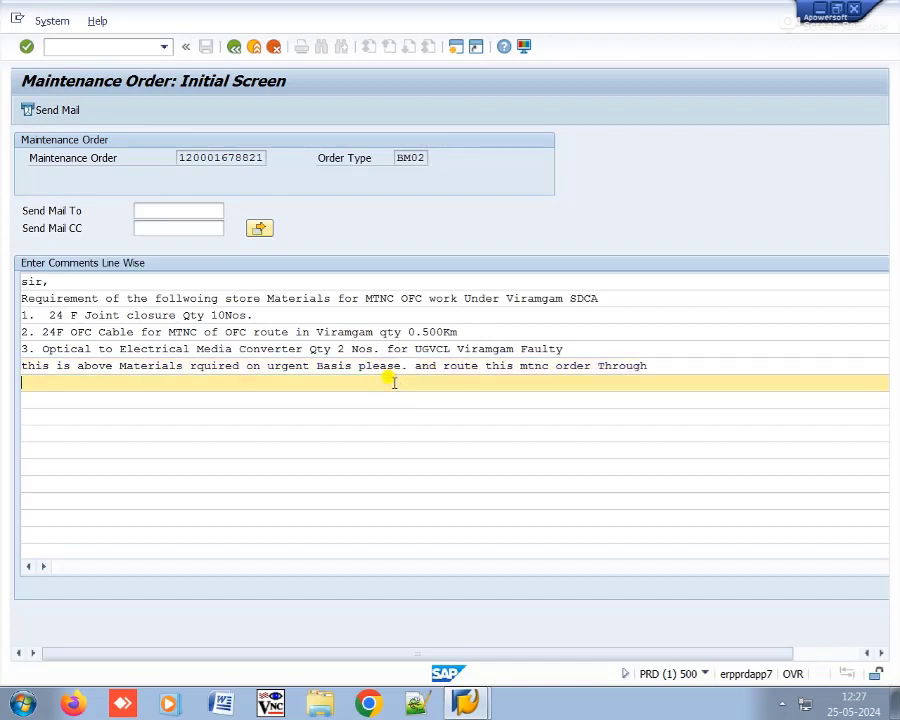
text(DGM Planning/MM t)
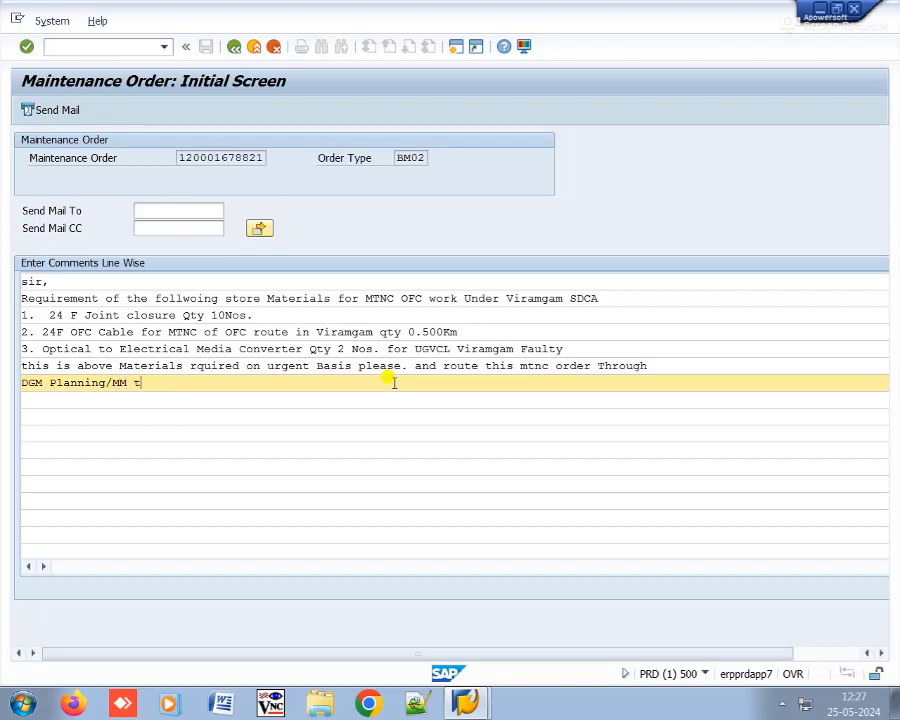
text(o SDE Store by approv)
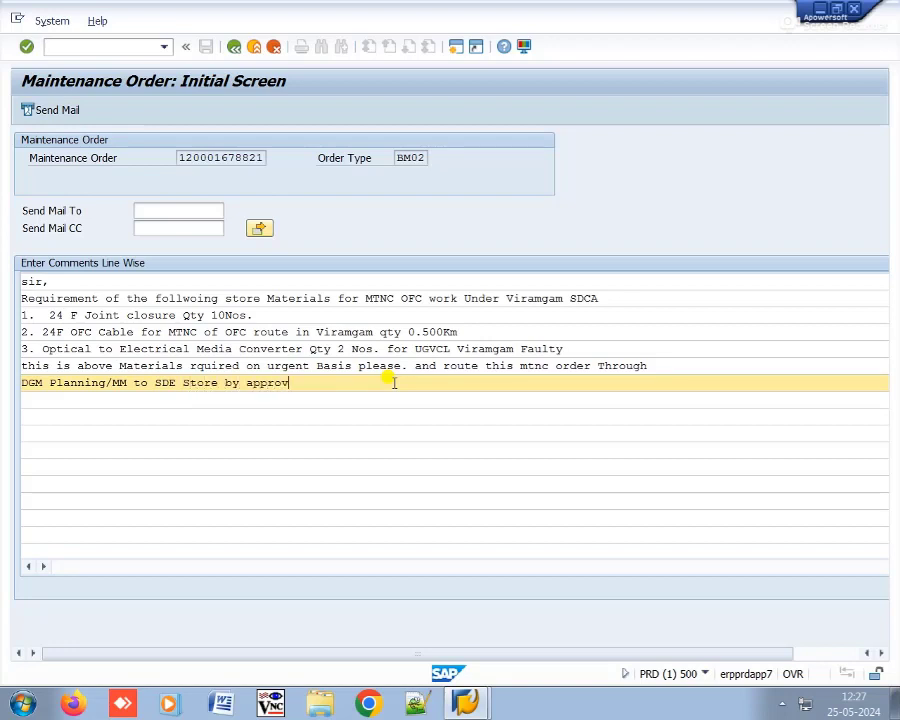
text(al please.)
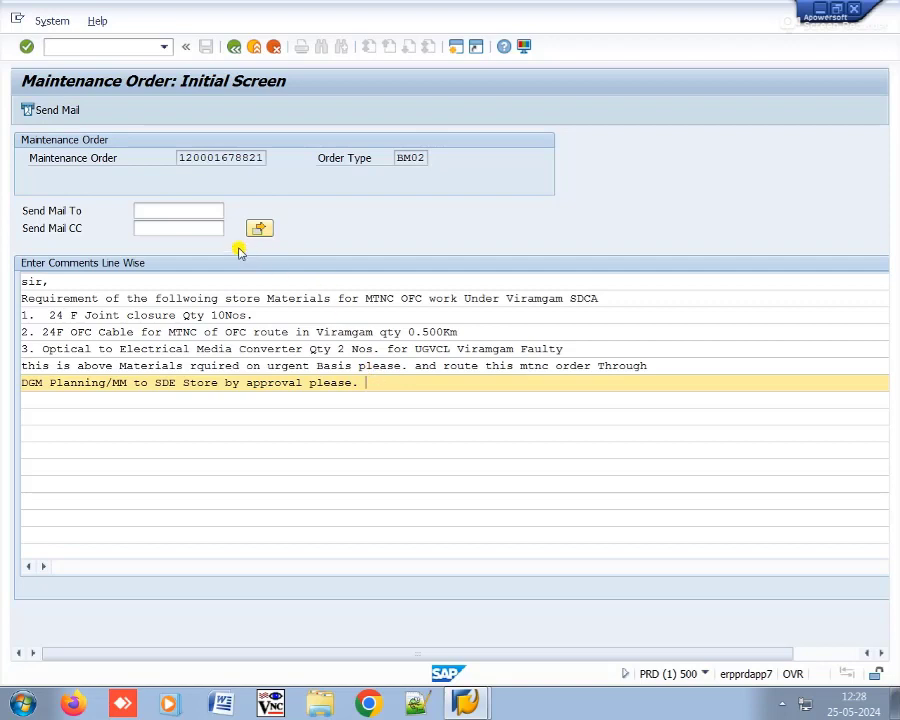
Step: Enter the recipient's staff number as the Send Mail To addressee, validate it and send the note sheet by mail
click(177, 208)
click(177, 206)
click(186, 223)
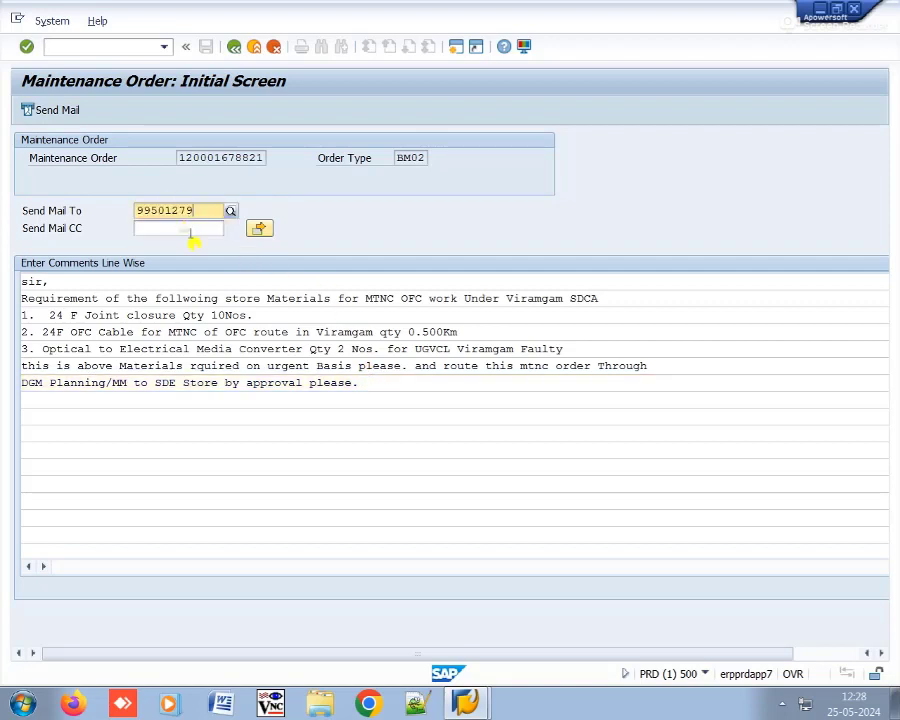
key(Return)
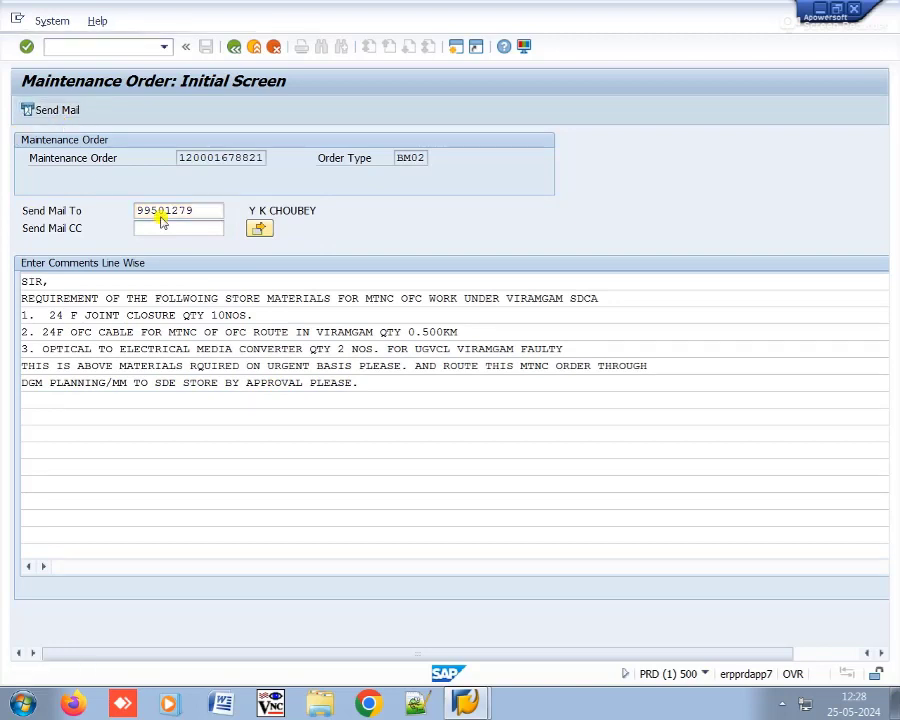
click(314, 389)
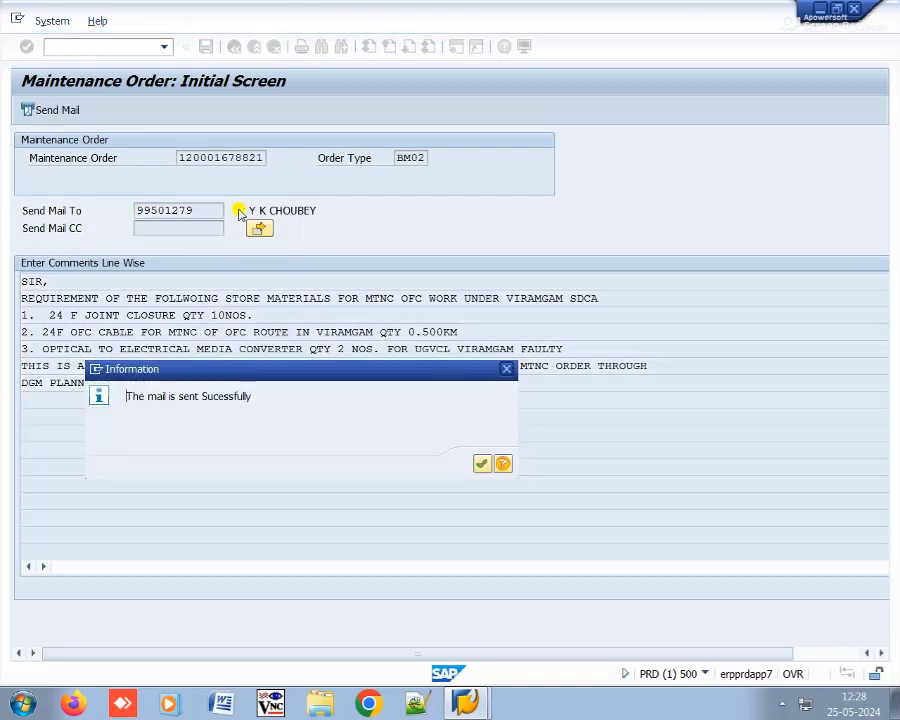
click(479, 462)
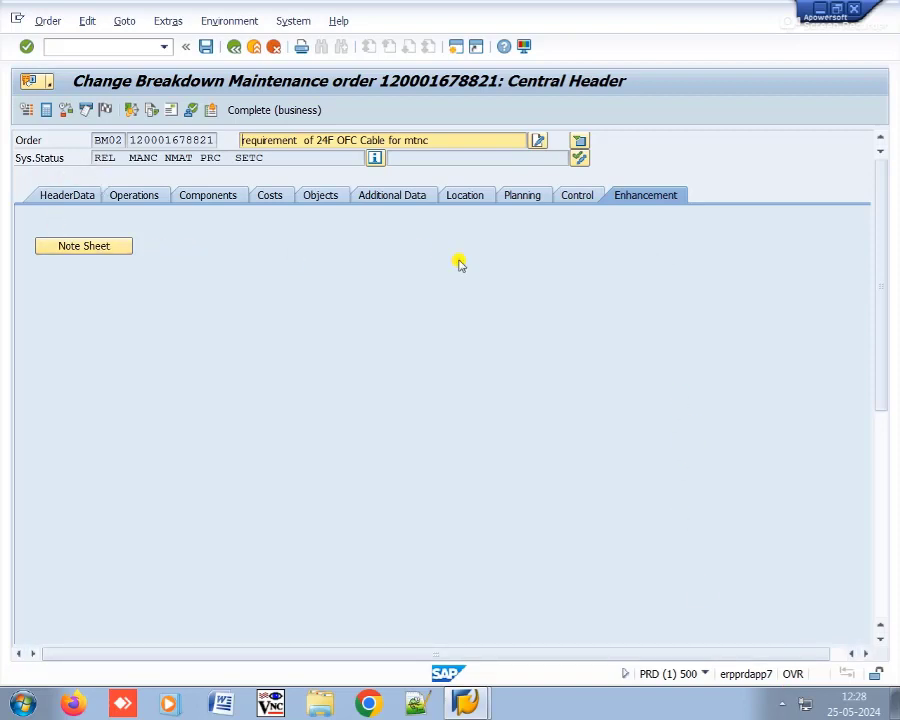
Step: Check the sent note sheet and its action log, and exit the maintenance order without saving
click(76, 250)
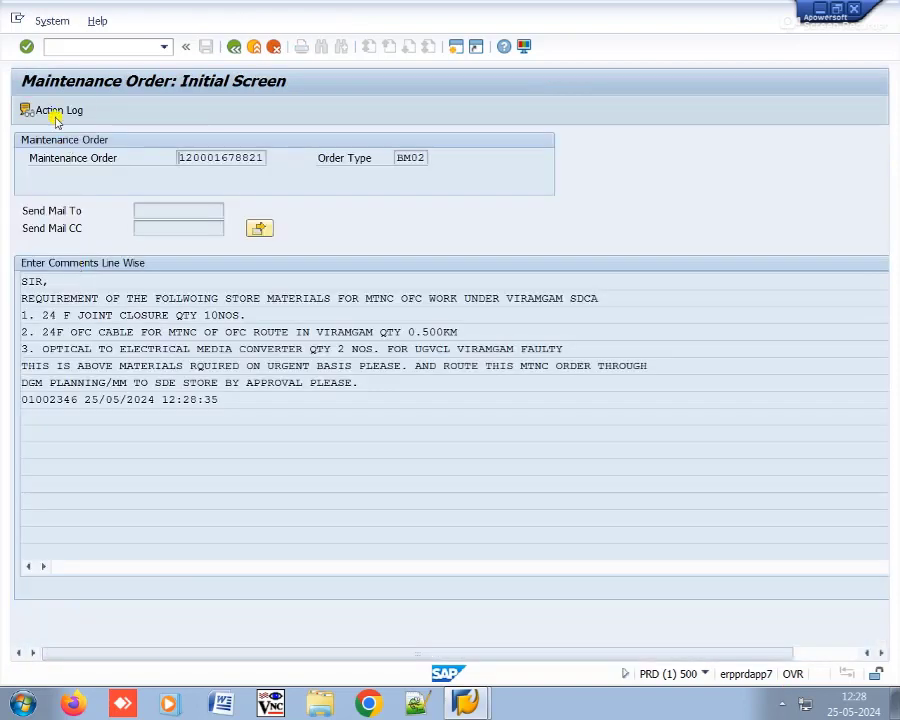
click(56, 113)
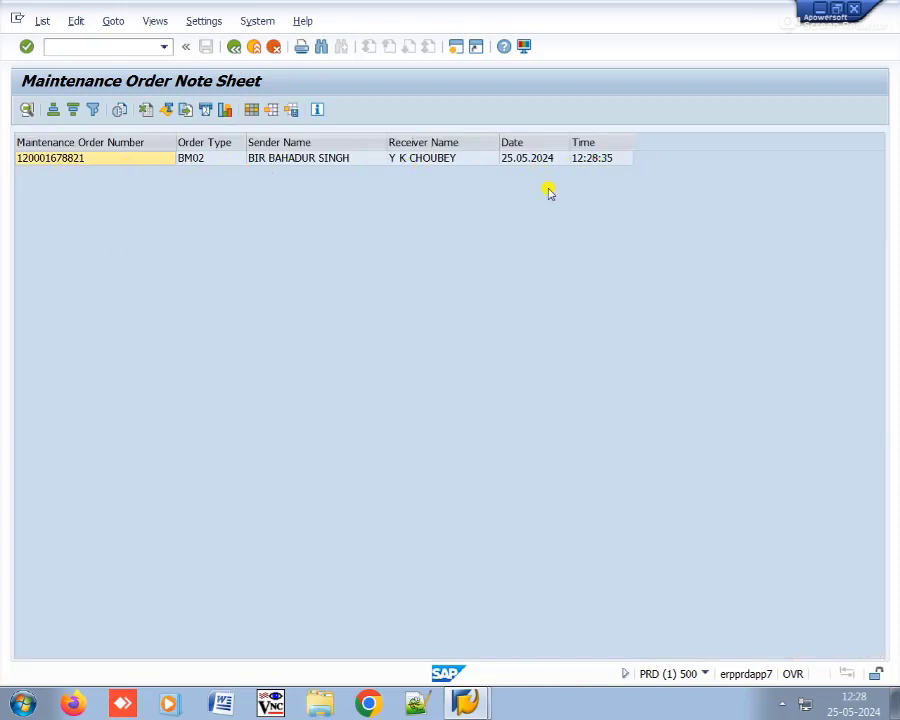
click(236, 47)
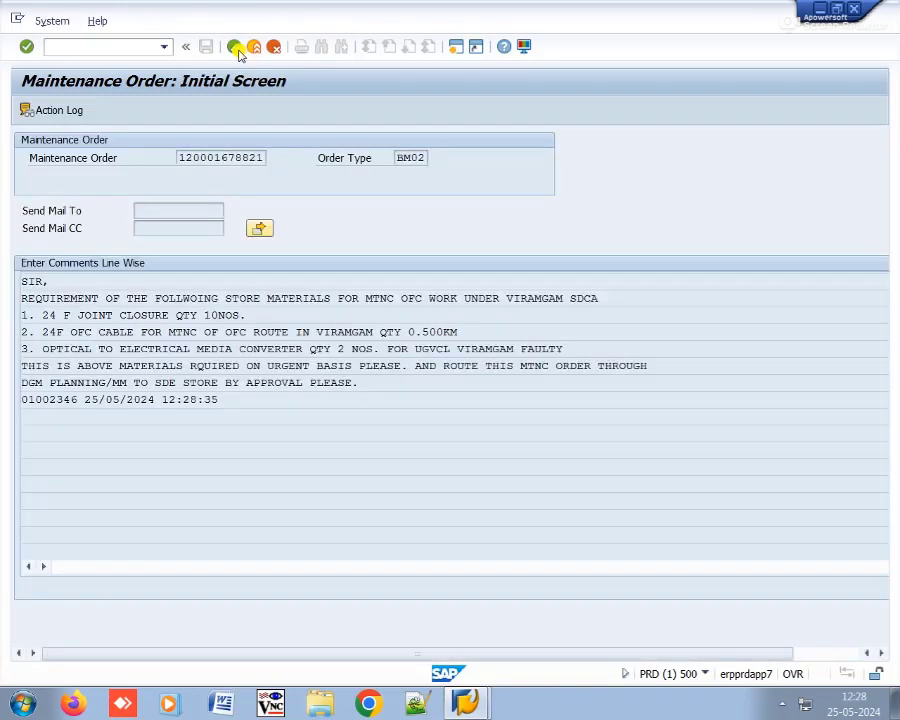
click(236, 47)
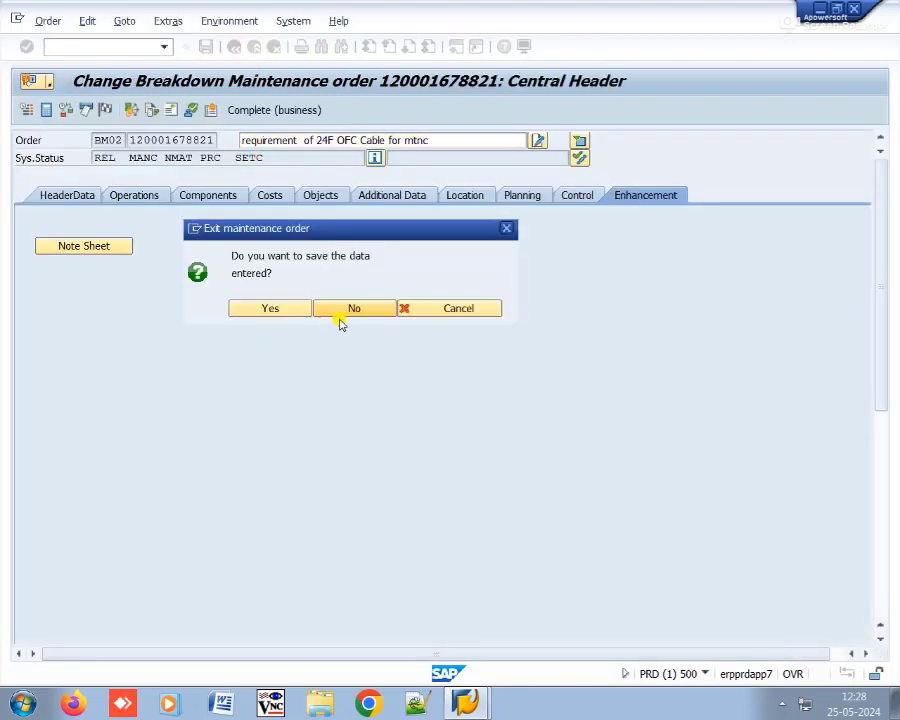
click(348, 311)
Step: Reopen the same maintenance order with transaction iw32 and review its note sheet and the action log entry
click(164, 47)
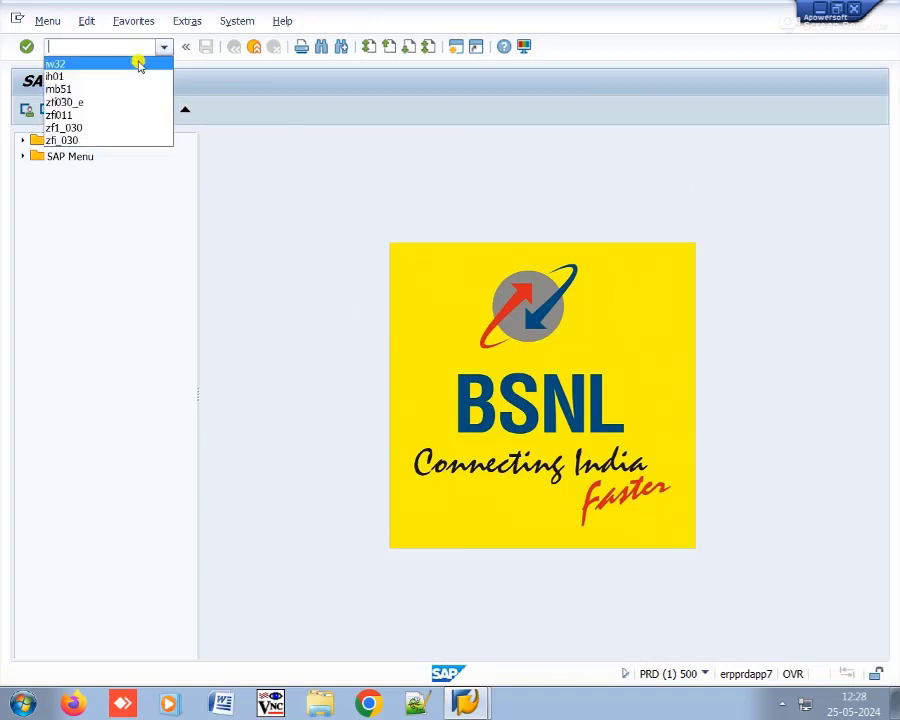
click(129, 64)
key(Return)
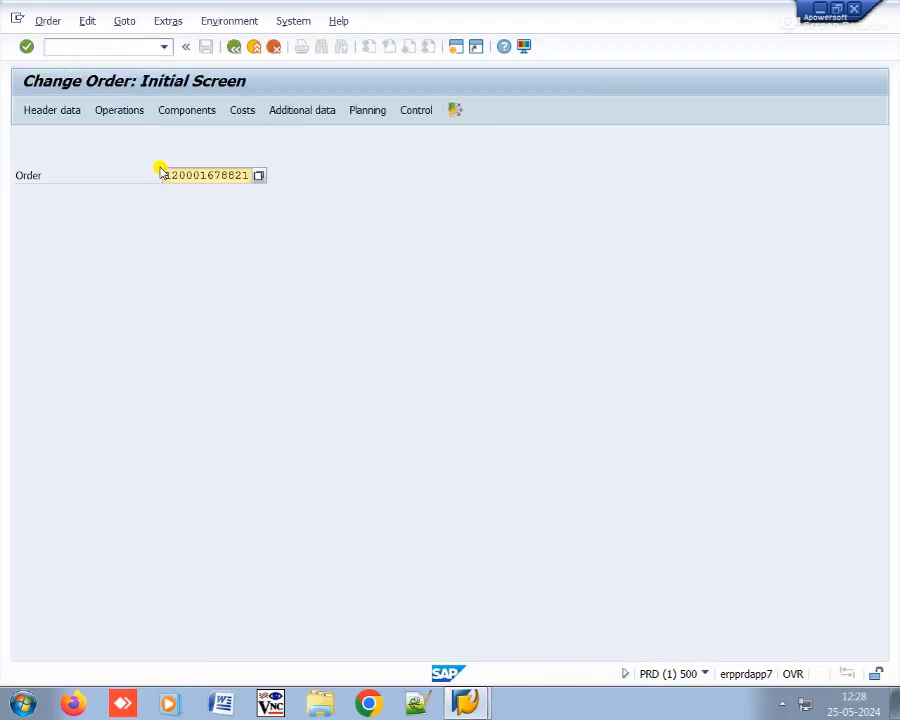
key(Return)
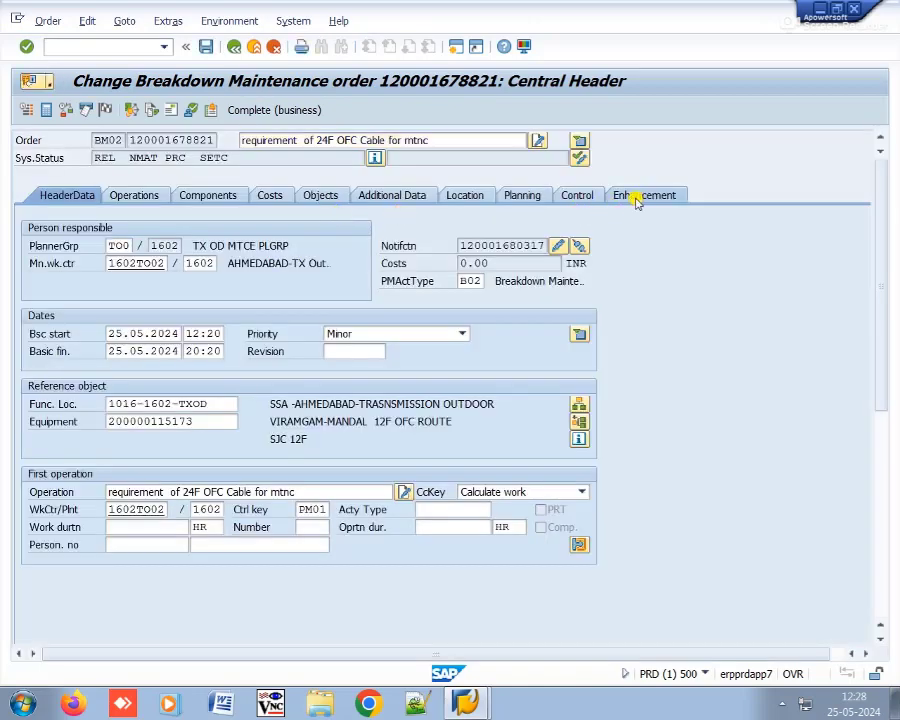
click(636, 196)
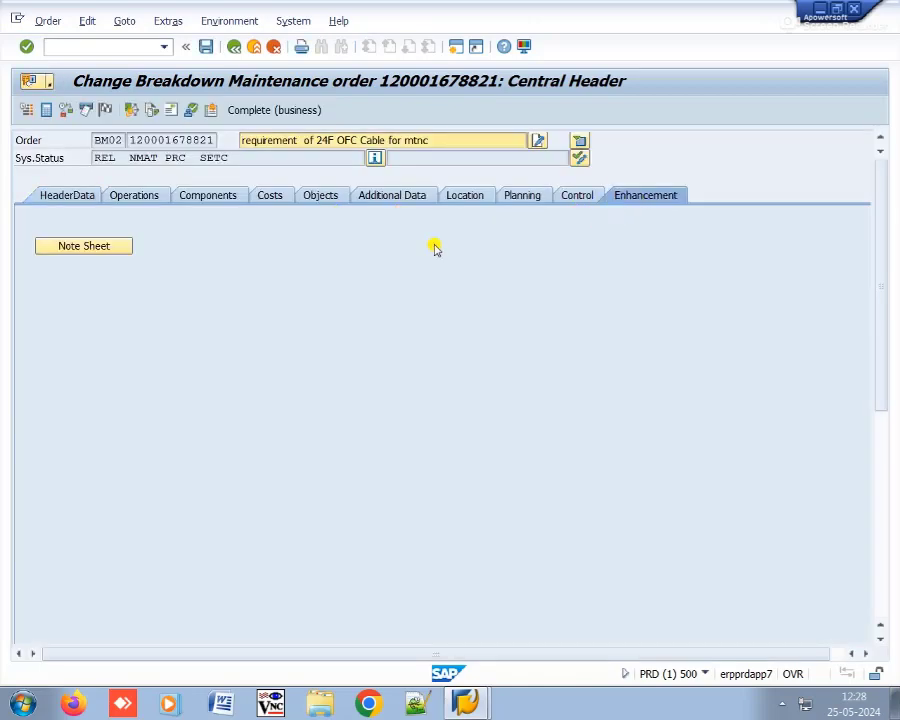
click(83, 247)
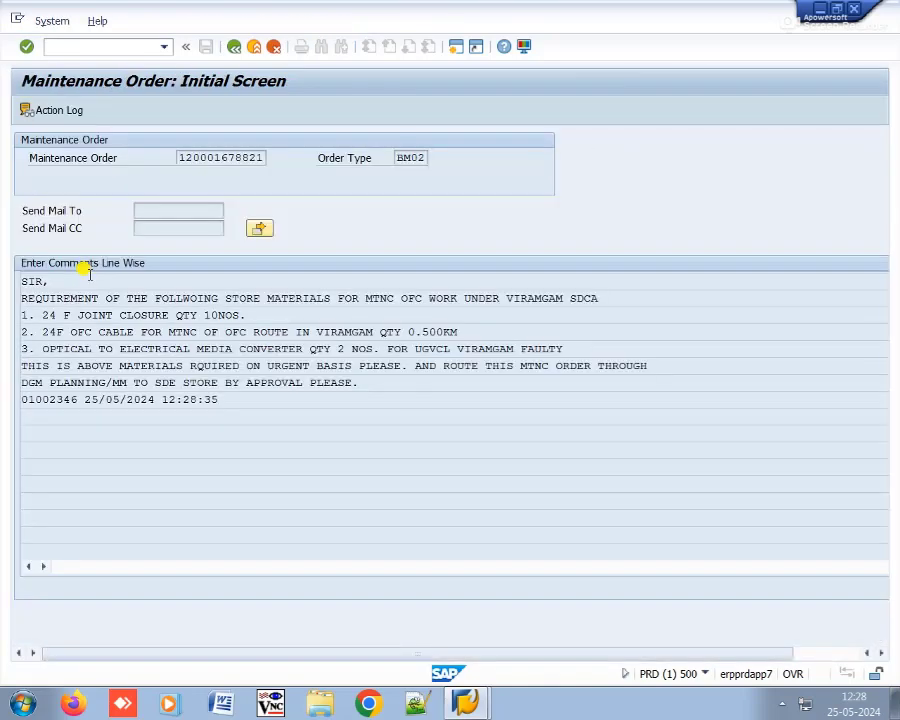
click(60, 110)
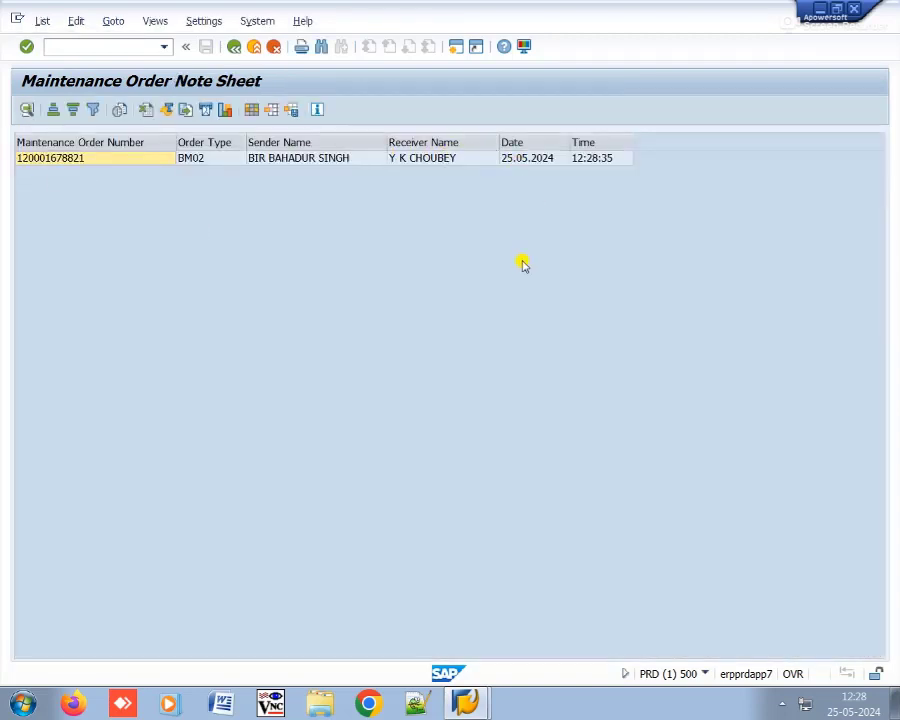
click(233, 46)
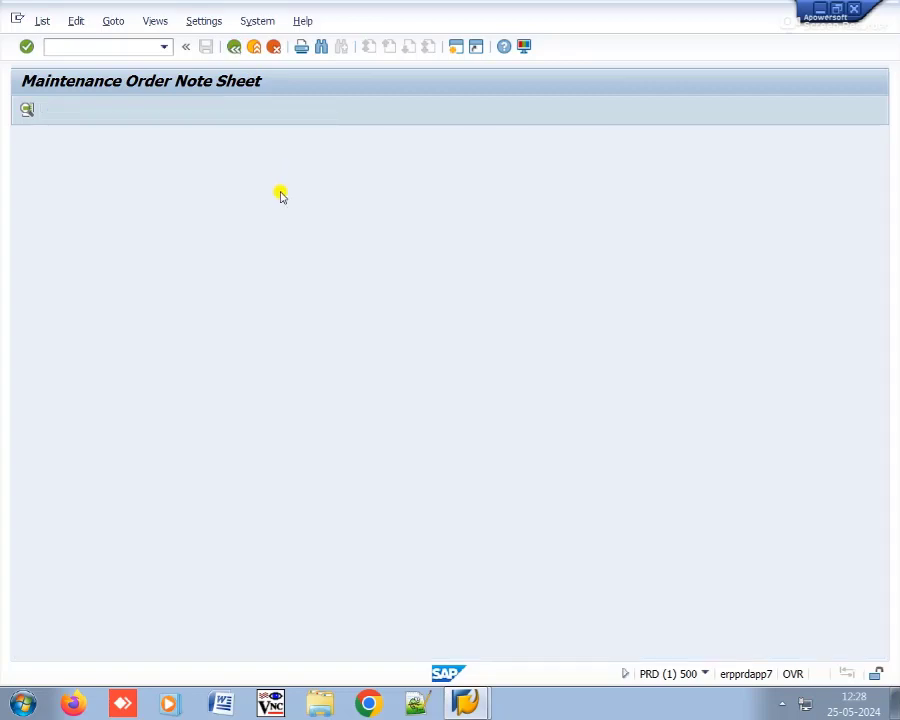